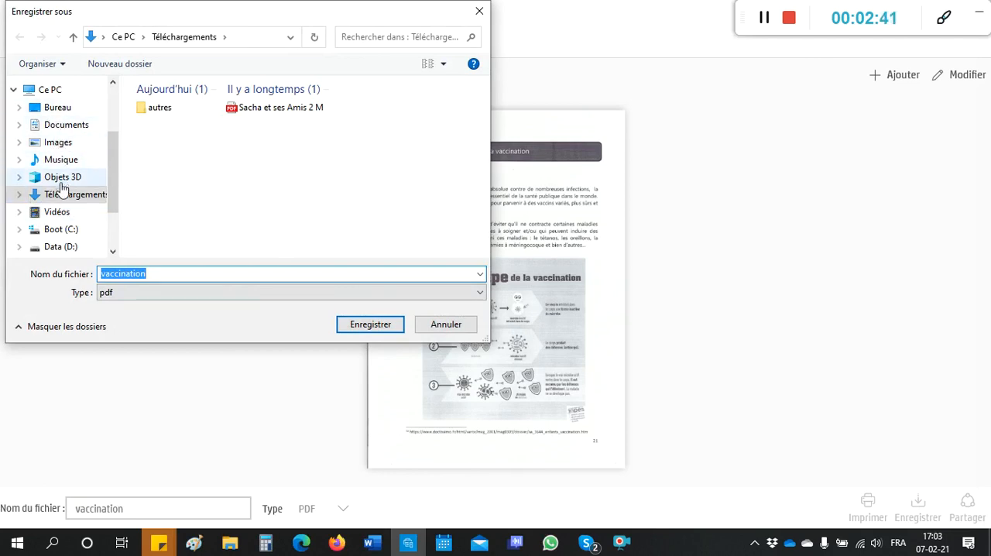
Step: Save the scan as a PDF named vaccination in the Téléchargements folder
{"action": "left_click", "coordinate": [395, 332]}
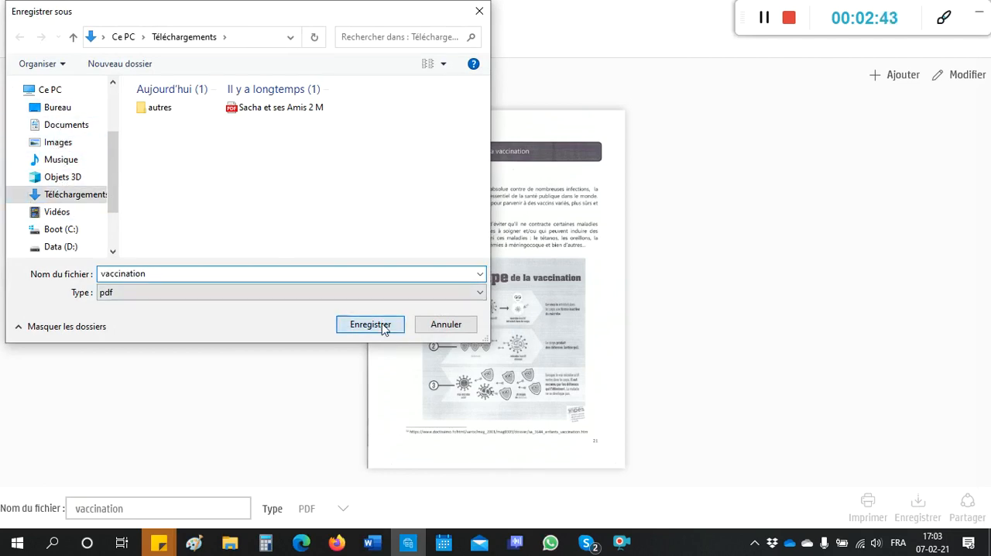
{"action": "left_click", "coordinate": [565, 319]}
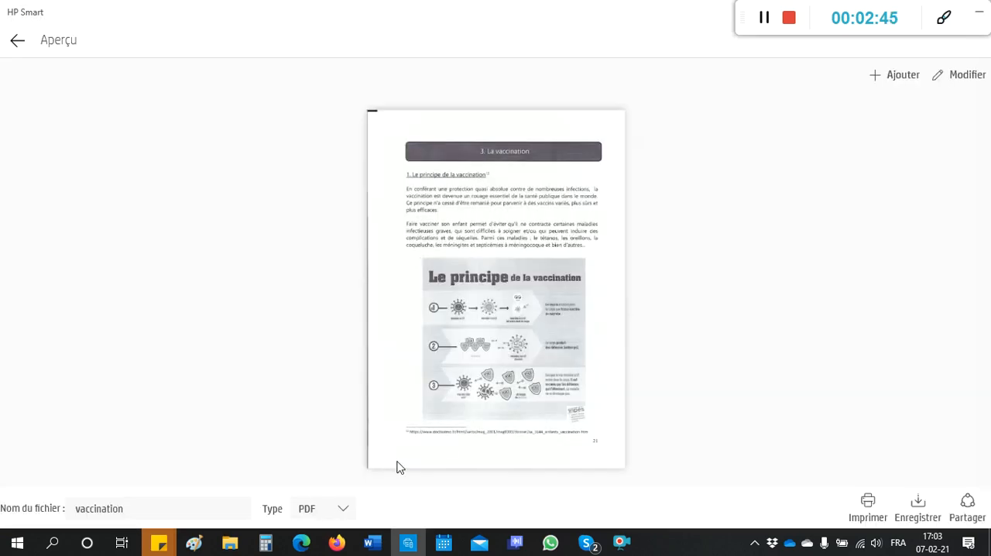
Step: Open the vaccination PDF from the Téléchargements folder in File Explorer and turn on reading aloud for it
{"action": "left_click", "coordinate": [230, 546]}
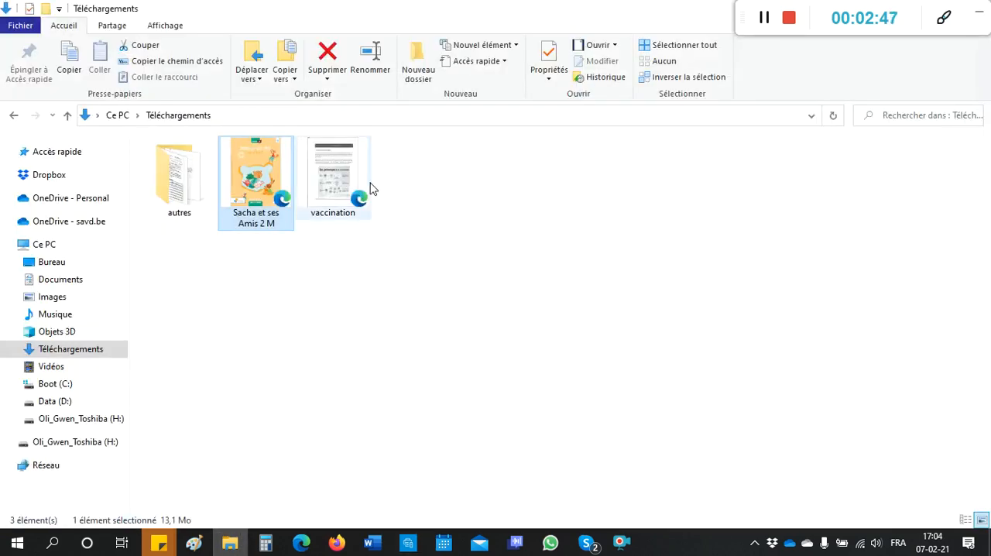
{"action": "left_click", "coordinate": [346, 176]}
{"action": "double_click", "coordinate": [346, 177]}
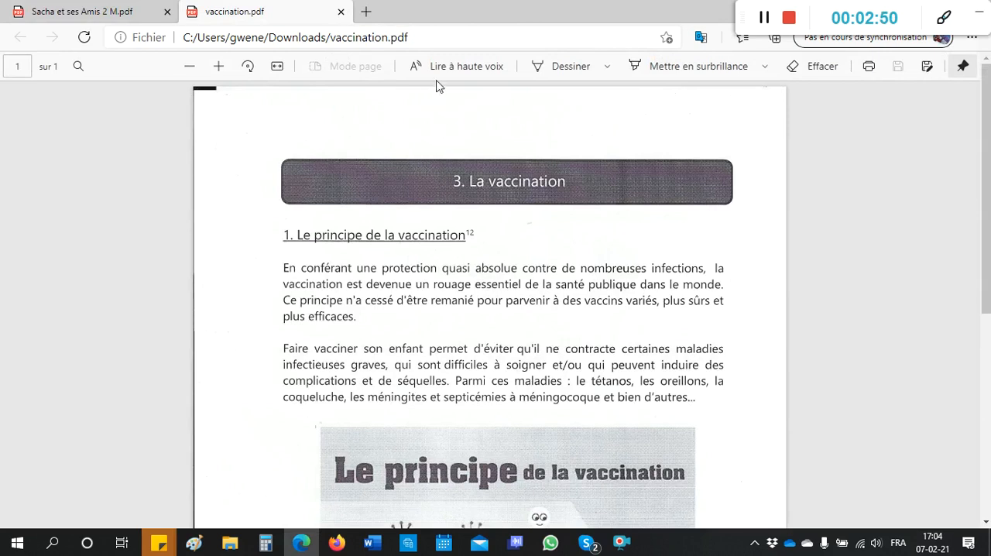
{"action": "left_click", "coordinate": [449, 67]}
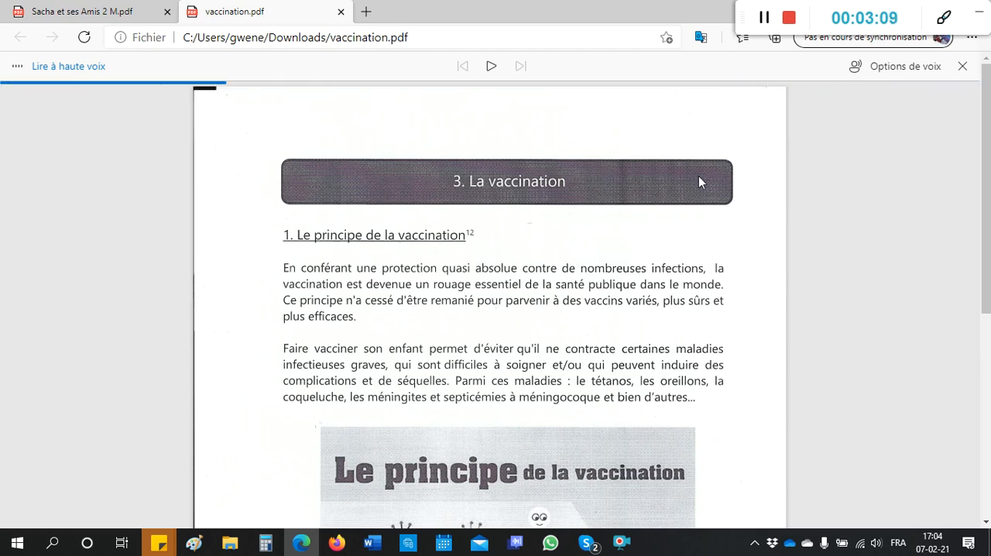
{"action": "left_click", "coordinate": [764, 21]}
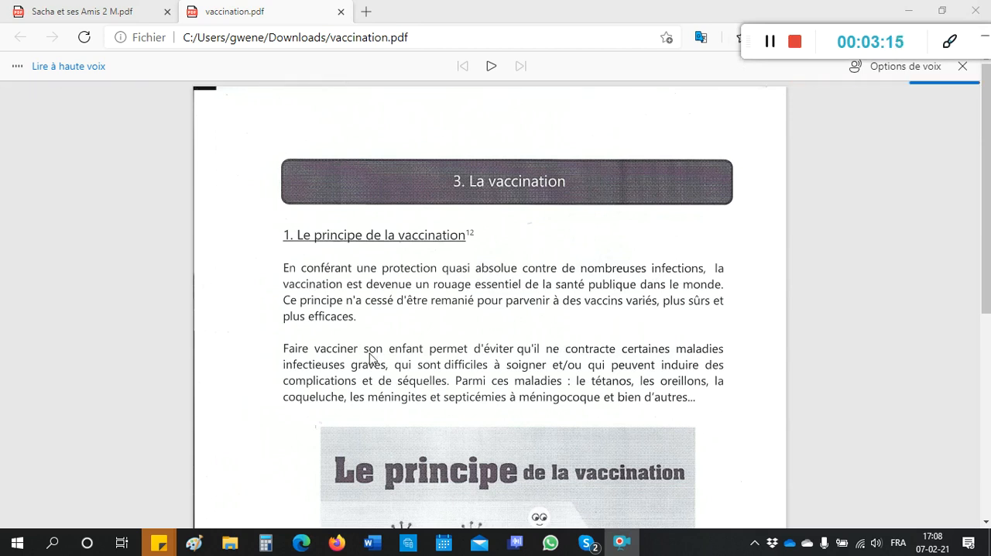
Step: Return to the Téléchargements folder in File Explorer to look at the saved vaccination PDF
{"action": "mouse_move", "coordinate": [236, 544]}
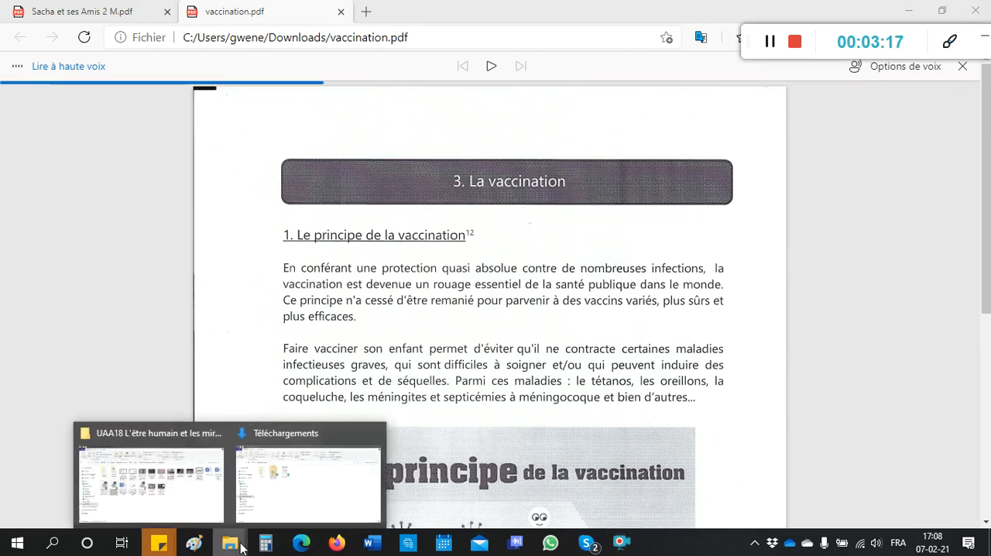
{"action": "left_click", "coordinate": [281, 513]}
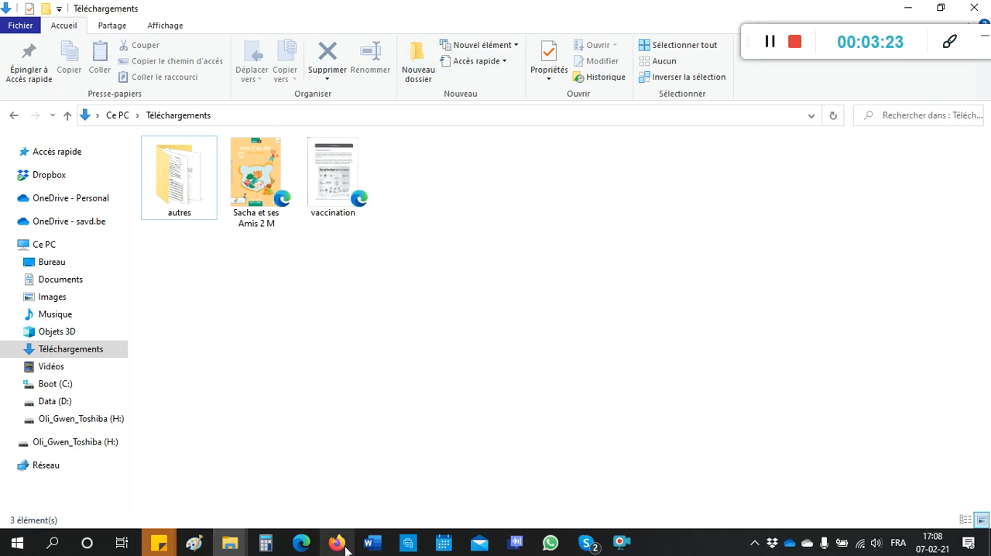
Step: Switch to the onlineocr.net page in Firefox and upload vaccination.pdf from the Téléchargements folder
{"action": "mouse_move", "coordinate": [346, 548]}
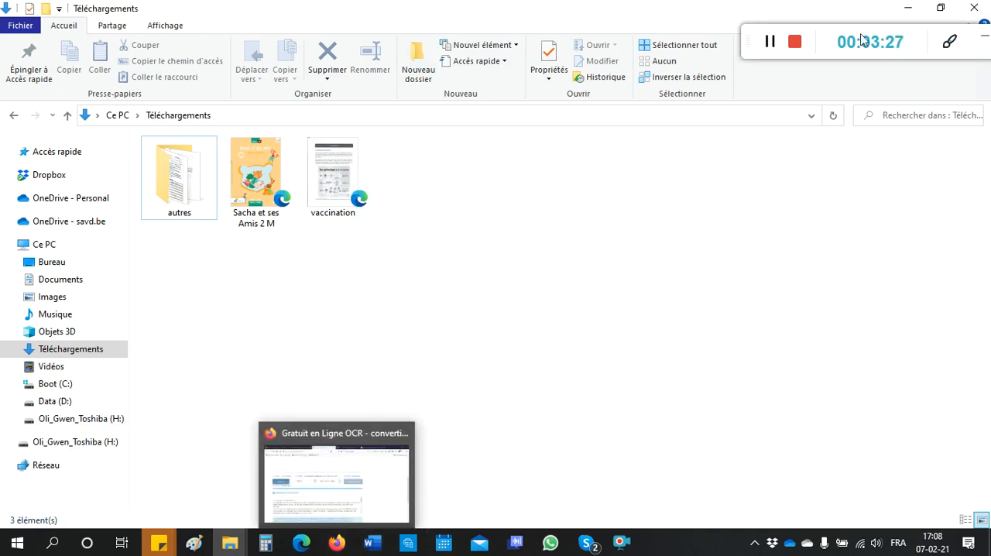
{"action": "left_click", "coordinate": [771, 48]}
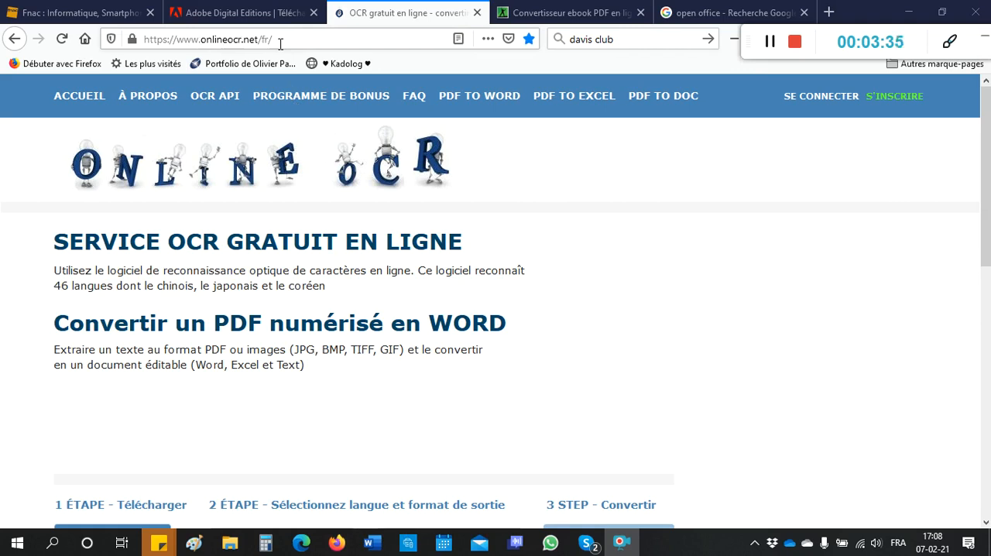
{"action": "scroll", "coordinate": [449, 258], "scroll_direction": "down", "scroll_amount": 4}
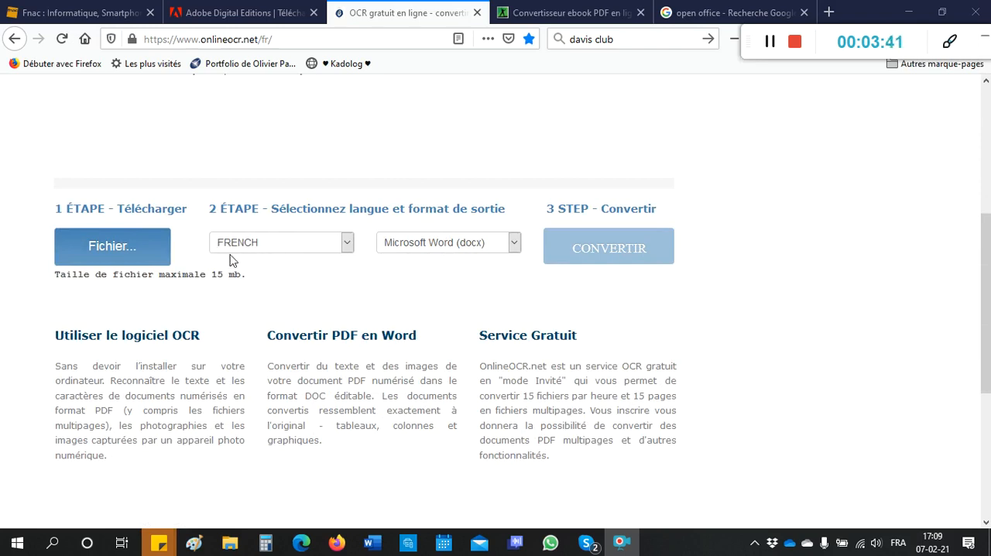
{"action": "left_click", "coordinate": [109, 246]}
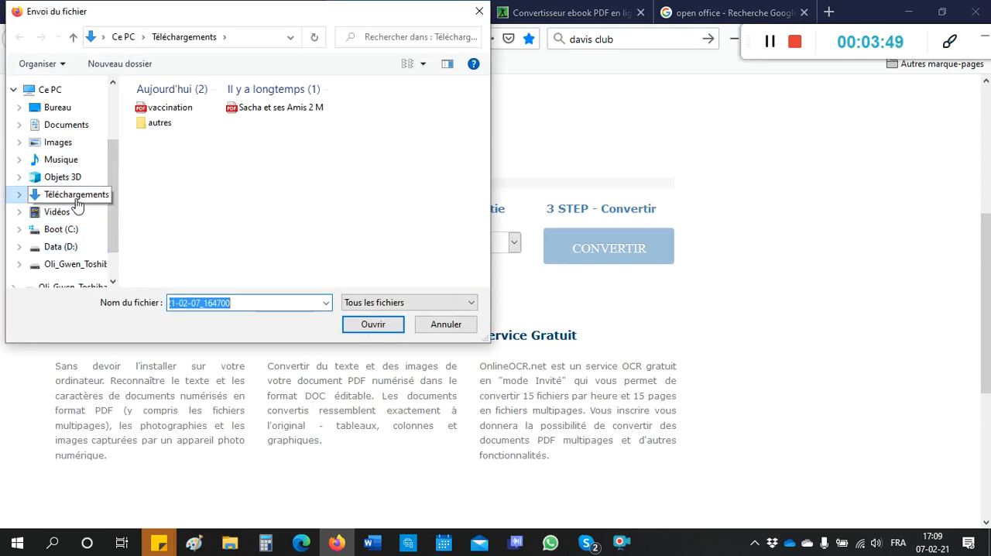
{"action": "left_click", "coordinate": [166, 113]}
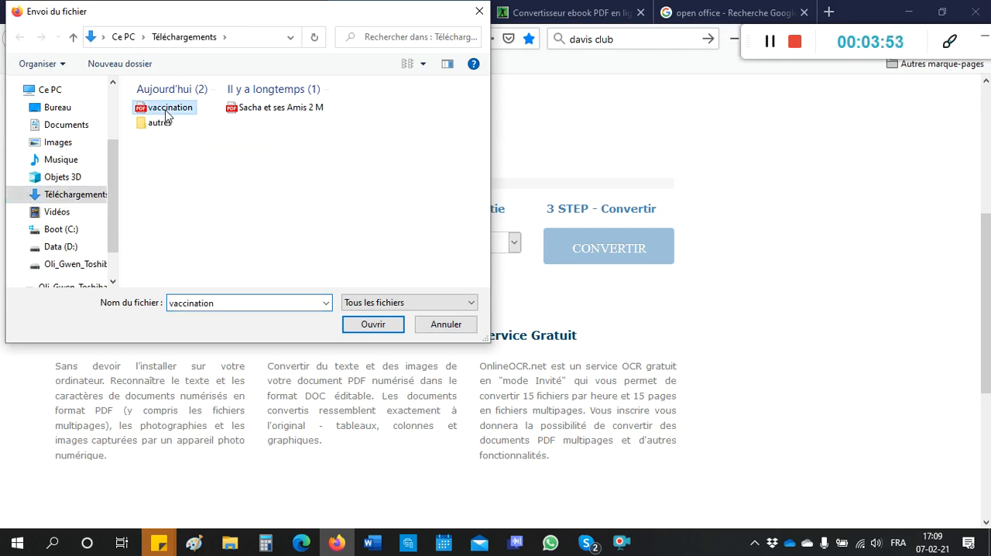
{"action": "left_click", "coordinate": [372, 324]}
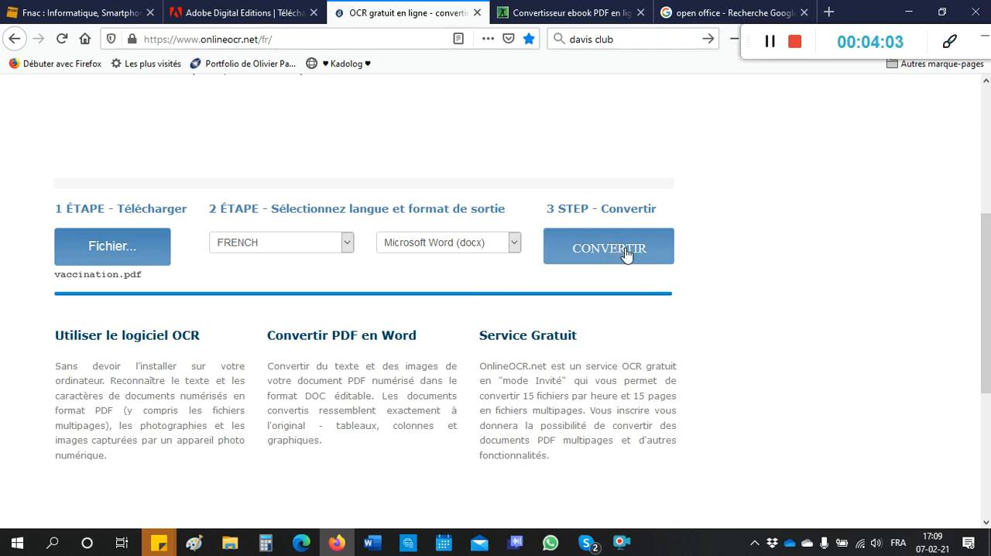
Step: Convert the uploaded PDF to Microsoft Word (docx) with French recognition and save the output file
{"action": "left_click", "coordinate": [625, 249]}
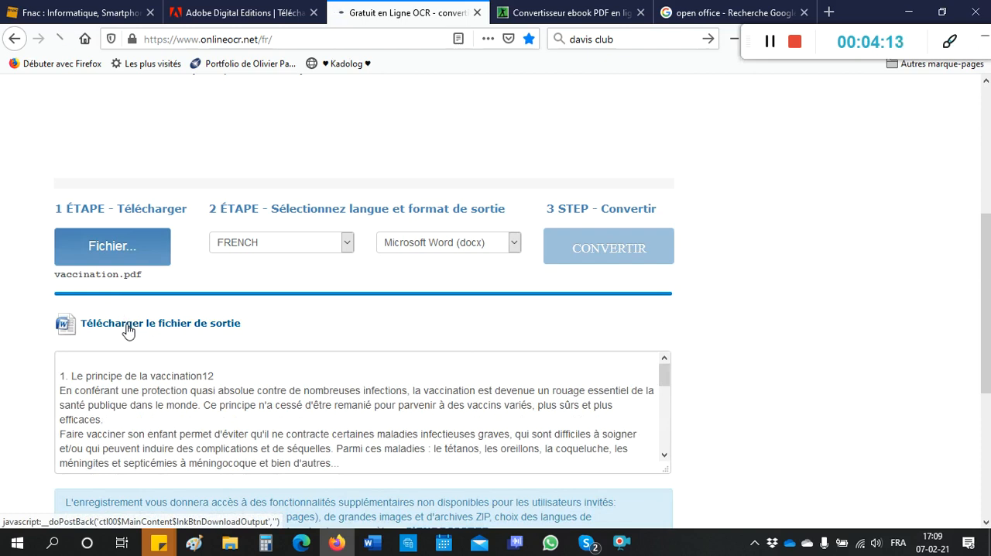
{"action": "left_click", "coordinate": [129, 329]}
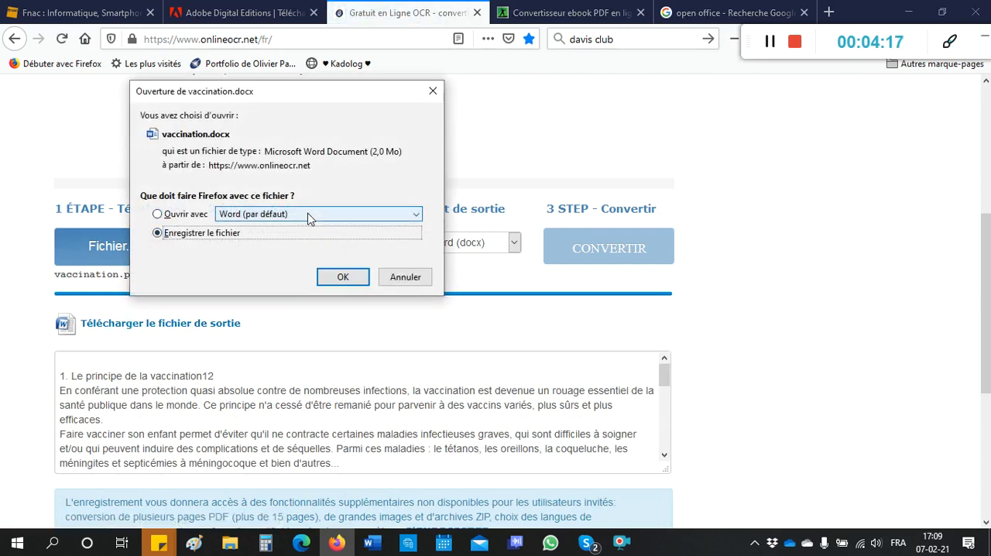
{"action": "left_click", "coordinate": [351, 280]}
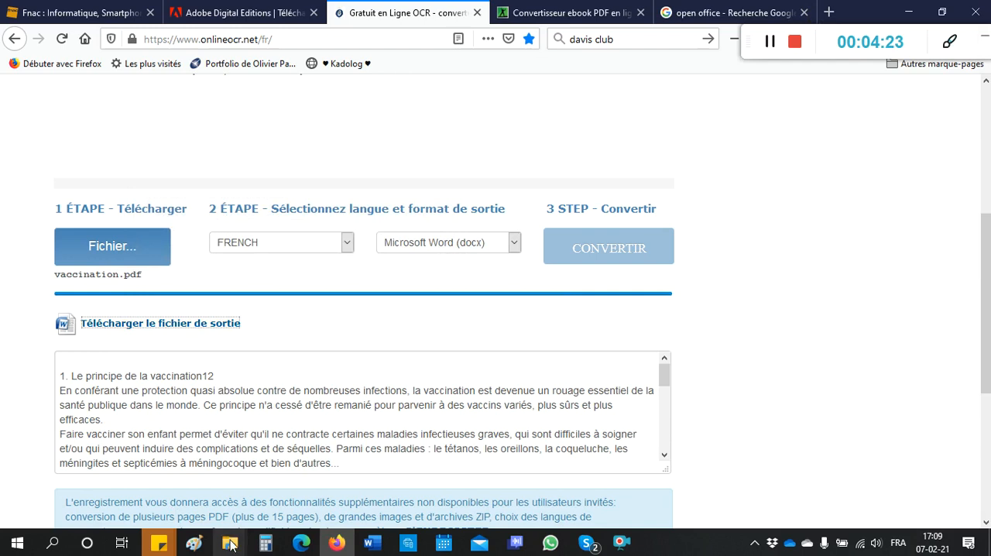
Step: Open the vaccination Word document from the Téléchargements folder in Word and enable editing
{"action": "mouse_move", "coordinate": [230, 544]}
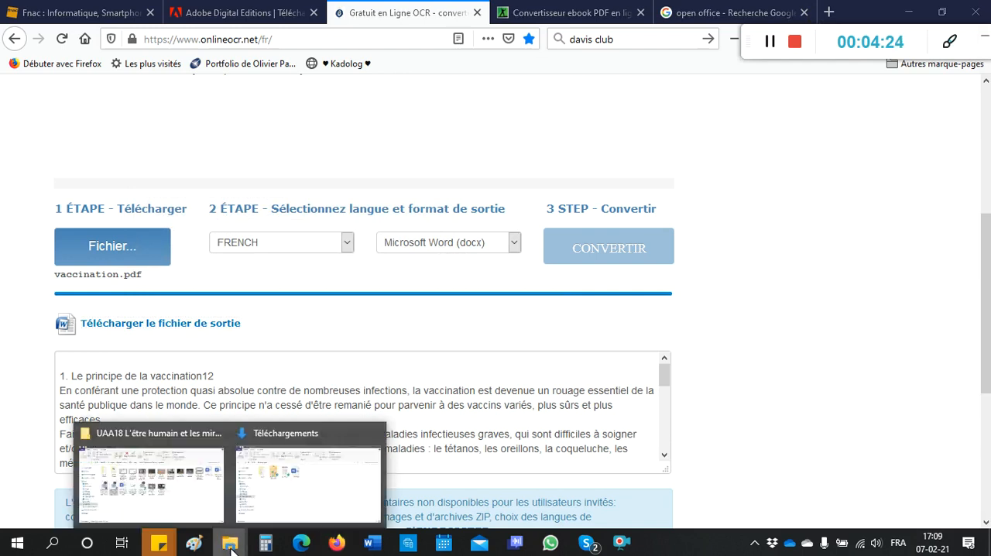
{"action": "left_click", "coordinate": [273, 502]}
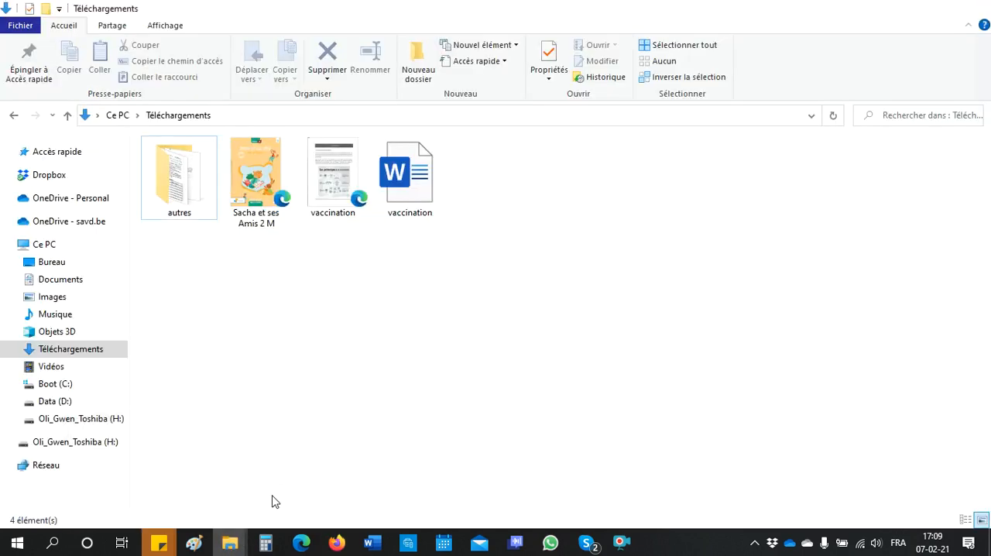
{"action": "double_click", "coordinate": [410, 186]}
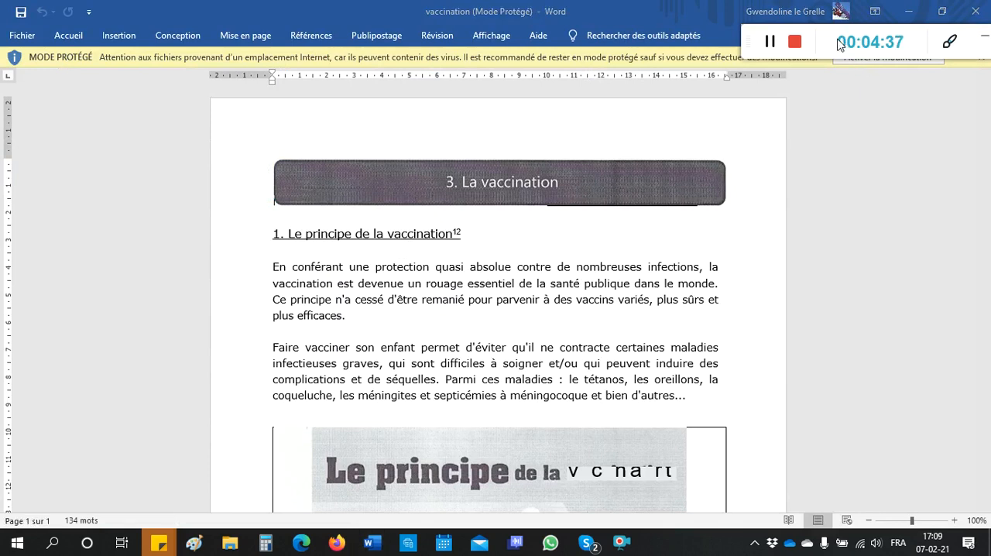
{"action": "left_click_drag", "start_coordinate": [820, 40], "coordinate": [831, 88]}
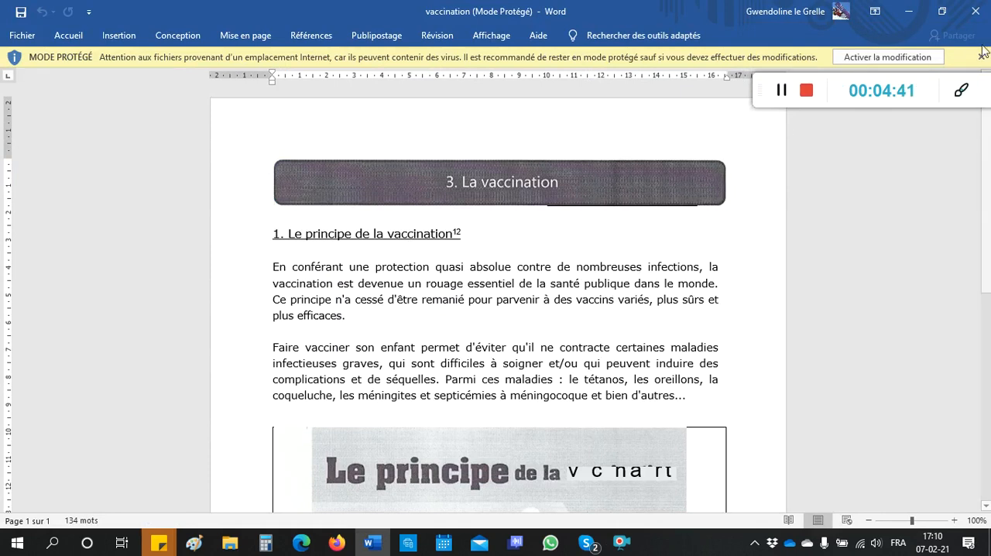
{"action": "left_click", "coordinate": [927, 59]}
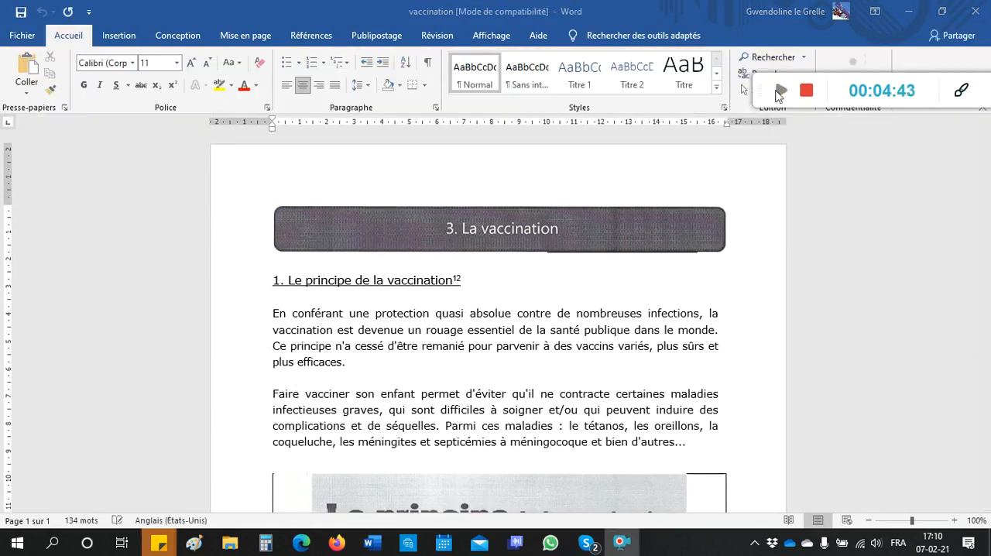
Step: Delete the word "protection" in the first line of the first paragraph and write it again
{"action": "left_click", "coordinate": [428, 317]}
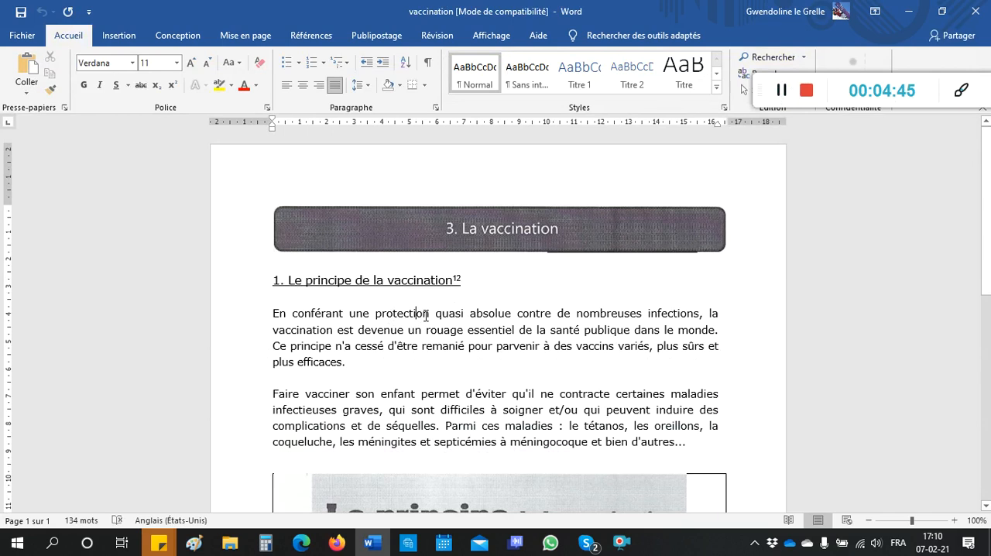
{"action": "key", "text": "BackSpace"}
{"action": "key", "text": "BackSpace"}
{"action": "key", "text": "BackSpace"}
{"action": "key", "text": "BackSpace"}
{"action": "key", "text": "BackSpace"}
{"action": "key", "text": "BackSpace"}
{"action": "key", "text": "BackSpace"}
{"action": "key", "text": "BackSpace"}
{"action": "key", "text": "BackSpace"}
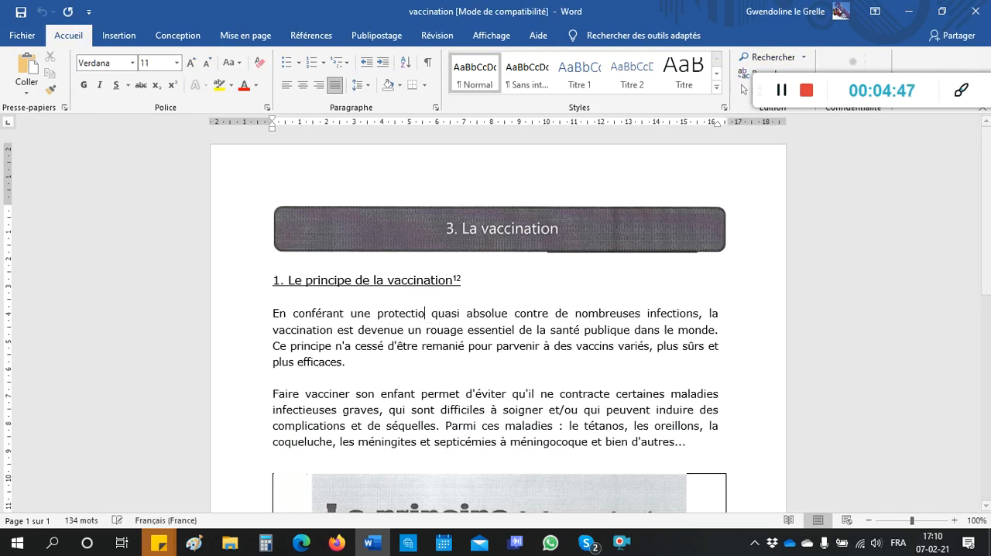
{"action": "key", "text": "BackSpace"}
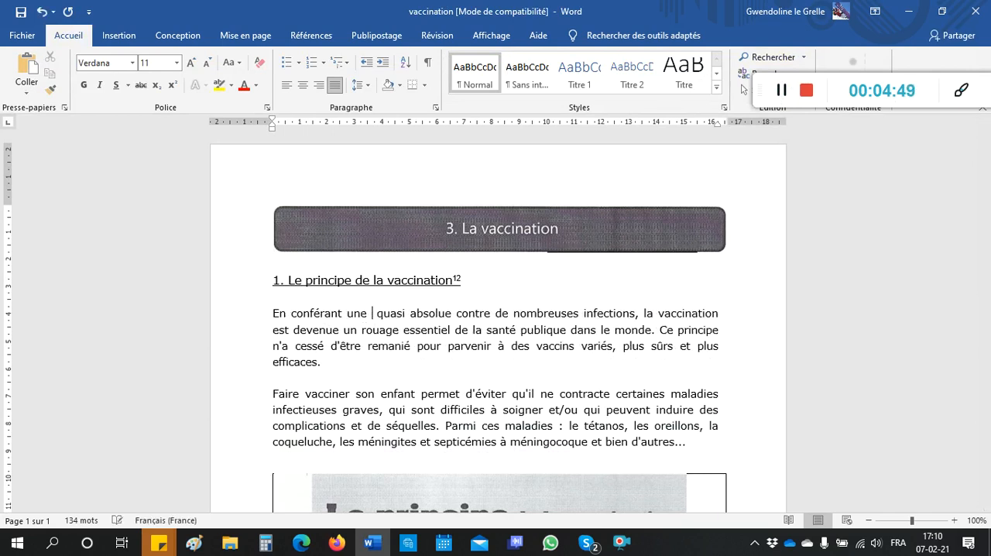
{"action": "type", "text": "protection"}
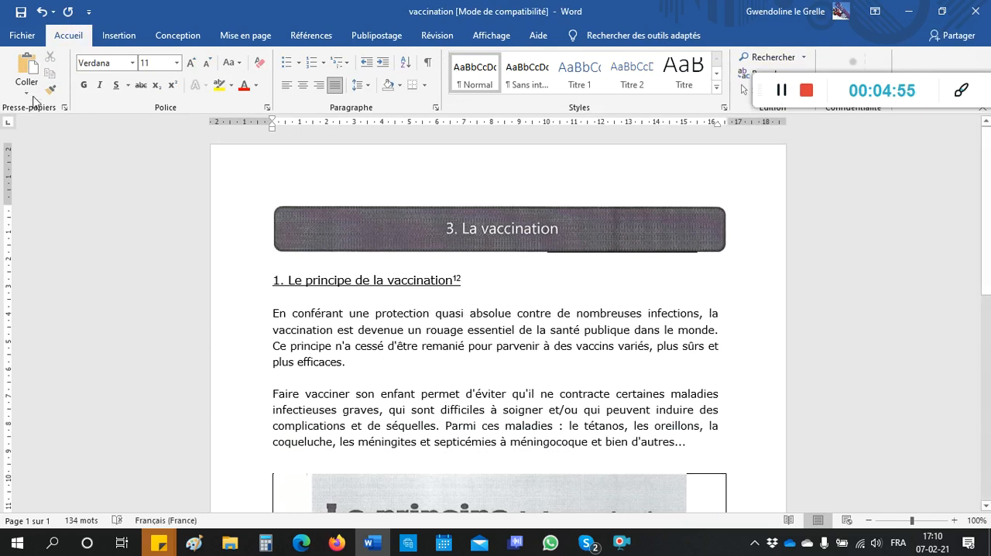
Step: Save the document under the name vaccination 2 as a Word document in Téléchargements, accepting the upgrade to the newest file format
{"action": "left_click", "coordinate": [23, 36]}
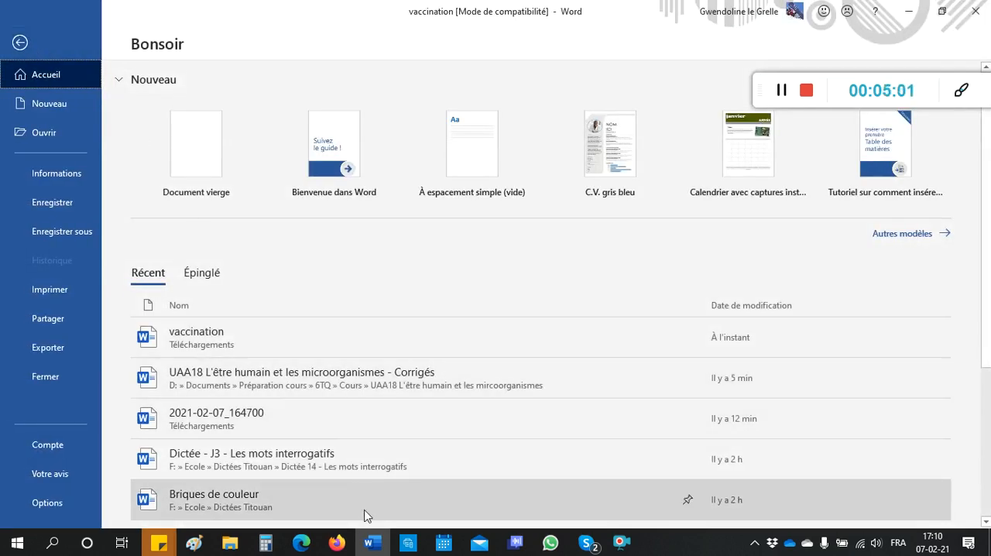
{"action": "left_click", "coordinate": [76, 233]}
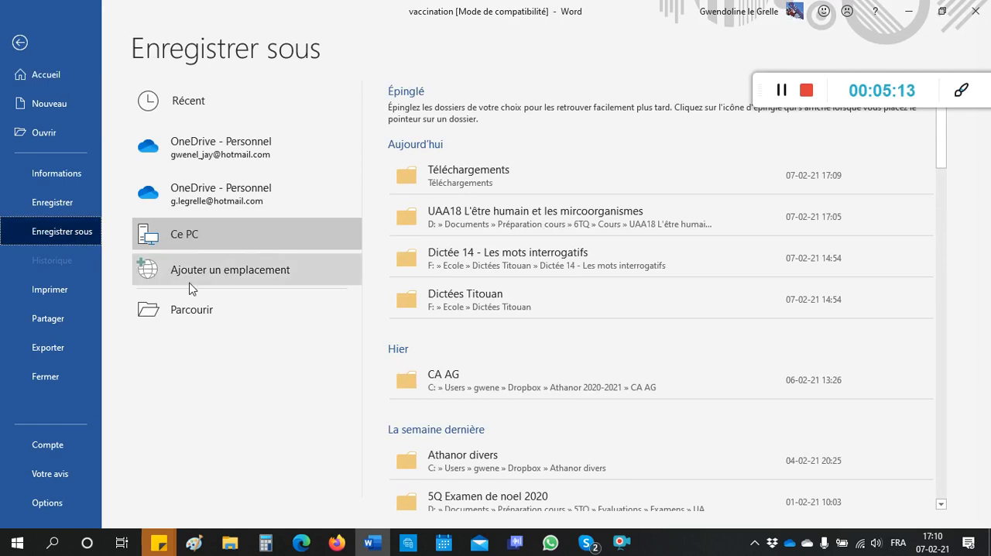
{"action": "left_click", "coordinate": [206, 310]}
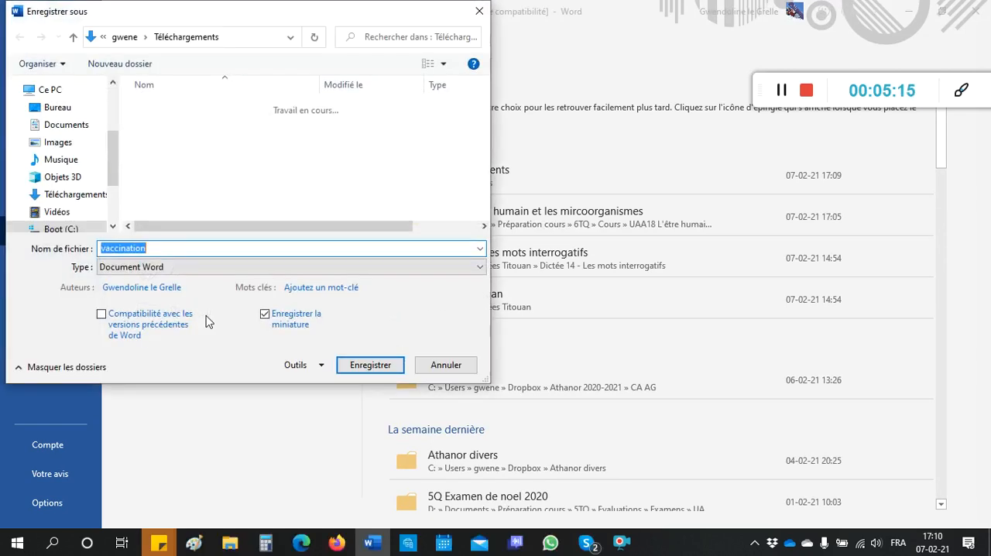
{"action": "left_click", "coordinate": [164, 248]}
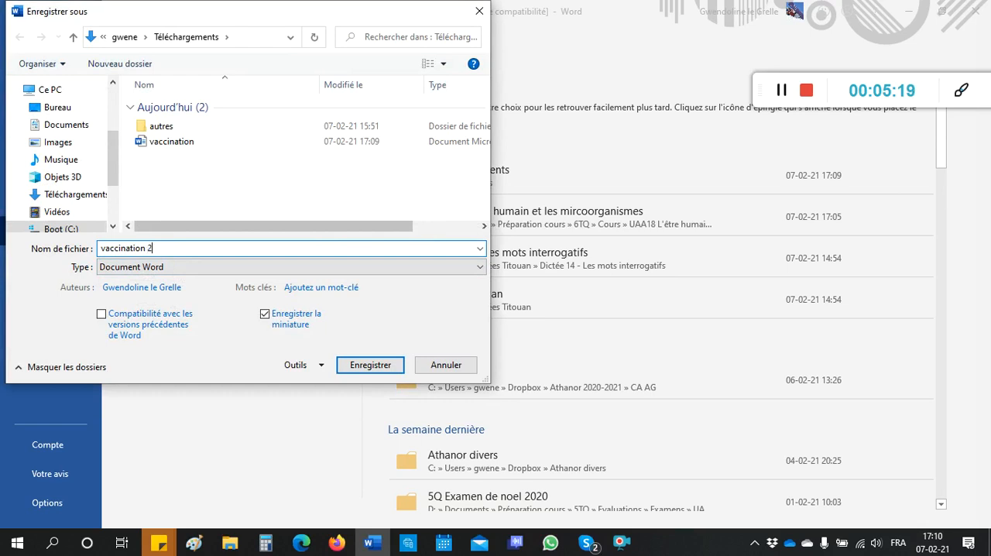
{"action": "left_click", "coordinate": [391, 364]}
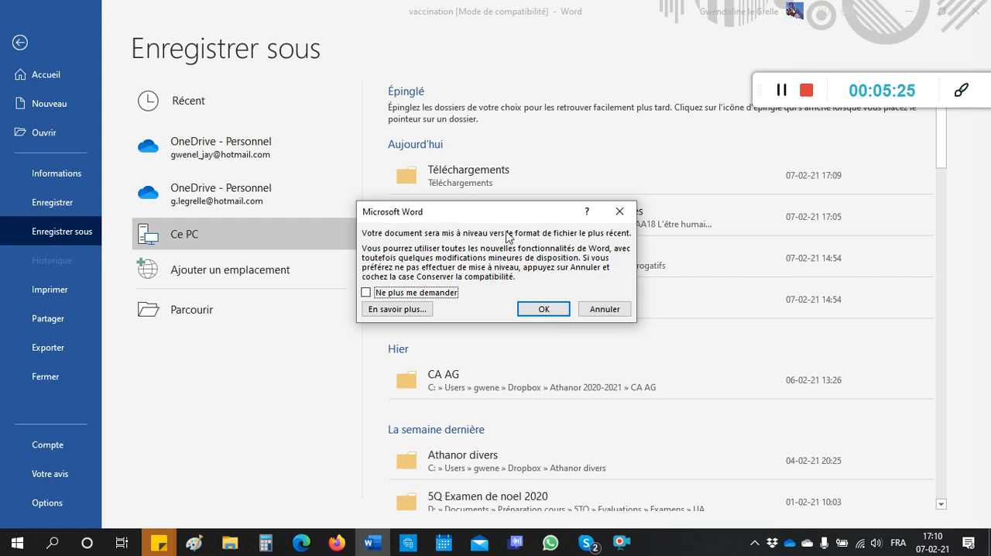
{"action": "left_click", "coordinate": [544, 309]}
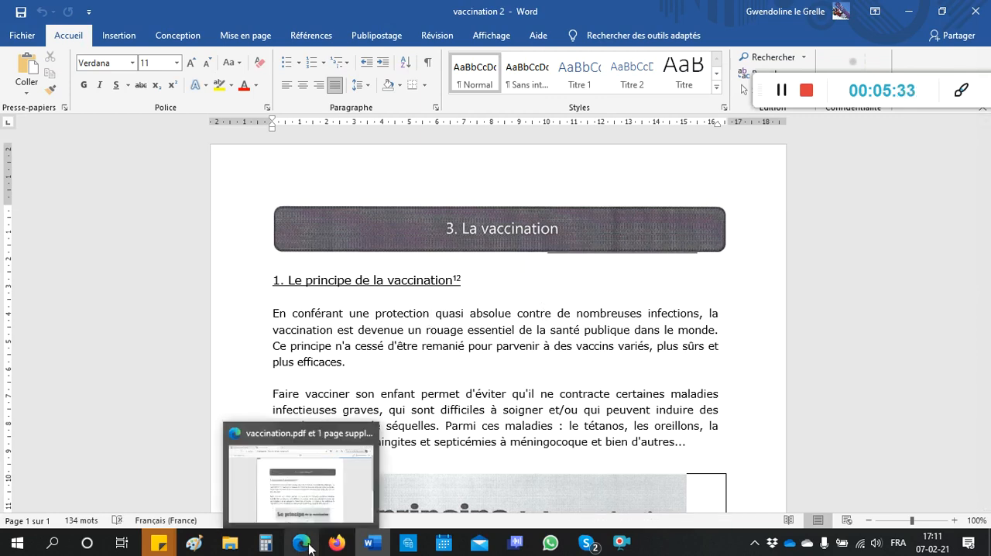
Step: Open the vaccination 2 document from the Téléchargements folder in File Explorer
{"action": "mouse_move", "coordinate": [230, 542]}
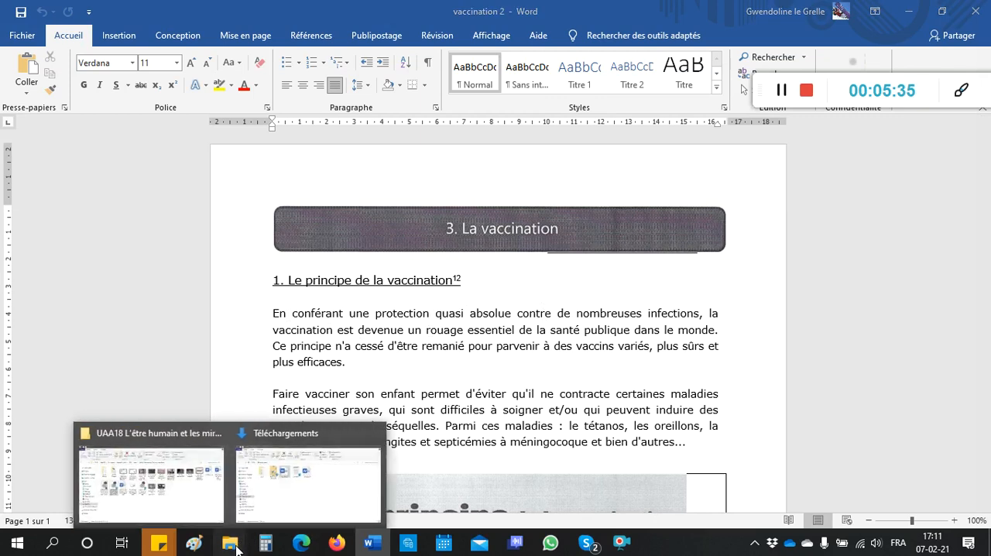
{"action": "left_click", "coordinate": [274, 508]}
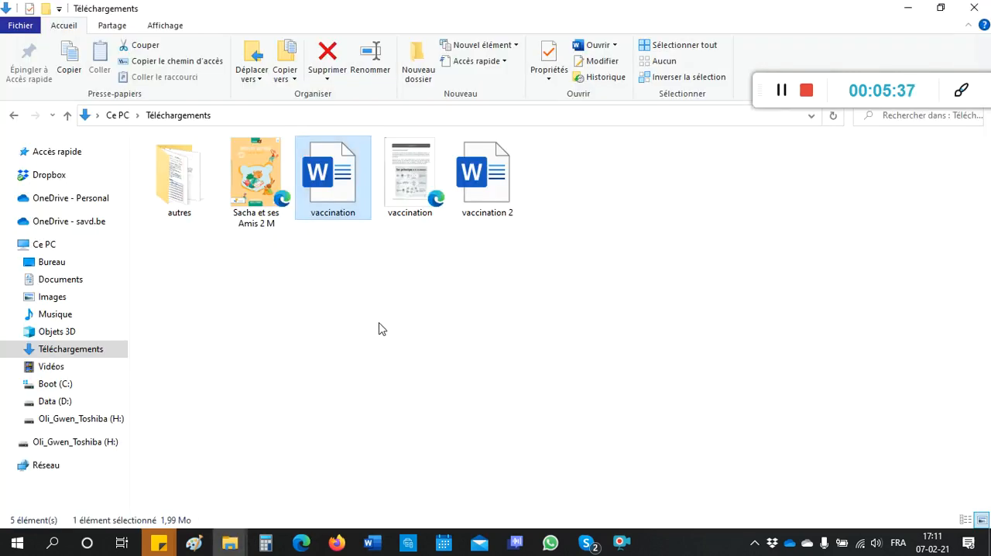
{"action": "double_click", "coordinate": [497, 195]}
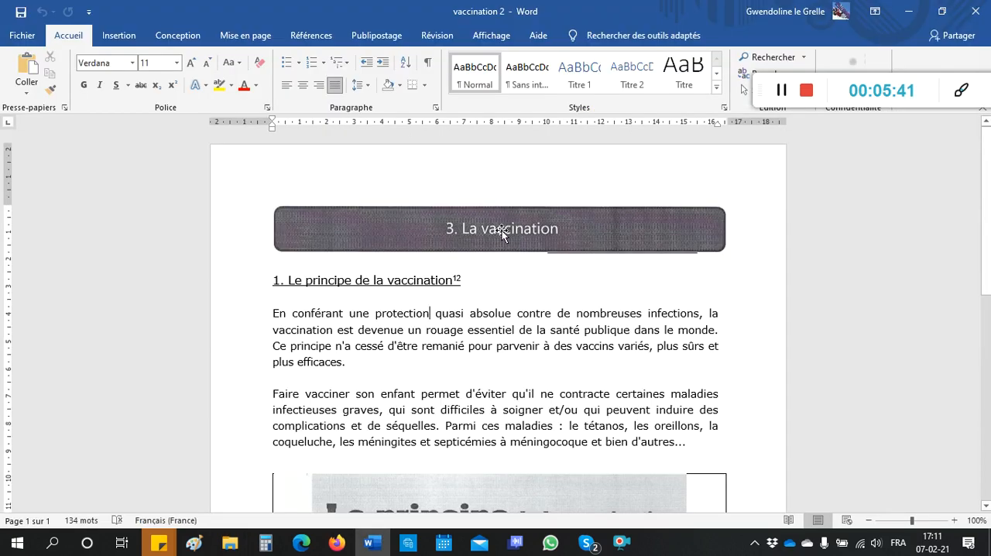
Step: Save the document as a PDF named vaccination 2 in Téléchargements, with Standard optimisation and opening after publication enabled
{"action": "left_click", "coordinate": [26, 38]}
{"action": "left_click", "coordinate": [75, 235]}
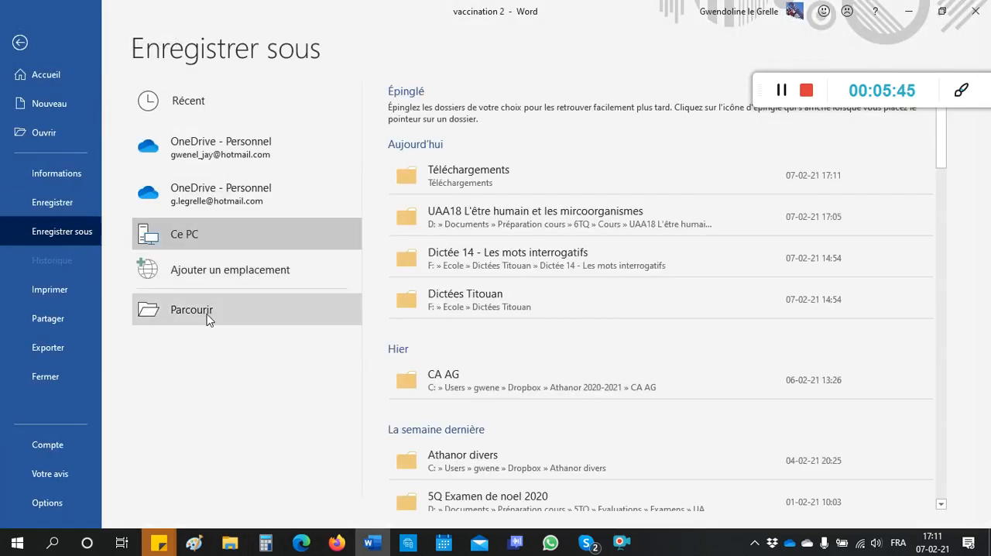
{"action": "left_click", "coordinate": [231, 321]}
{"action": "left_click", "coordinate": [289, 271]}
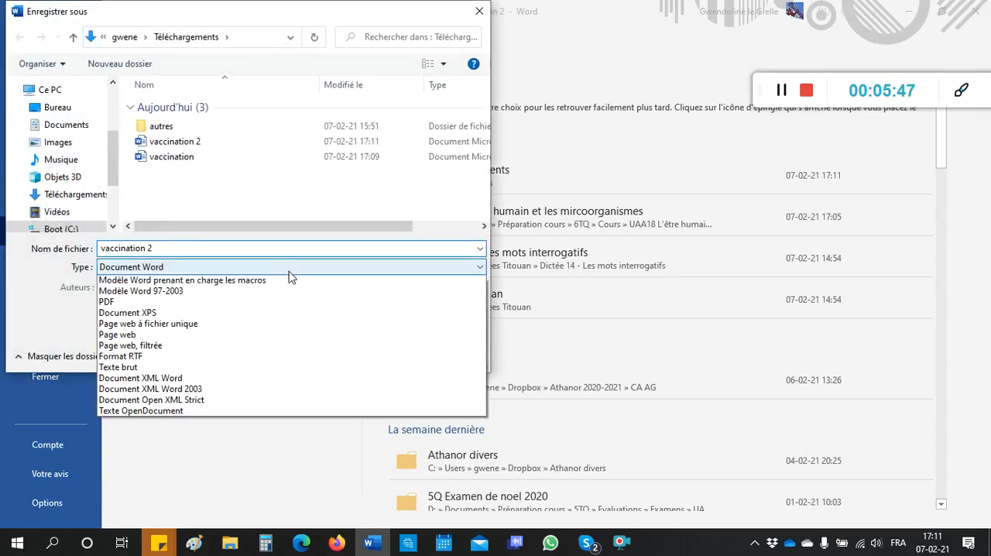
{"action": "left_click", "coordinate": [255, 348]}
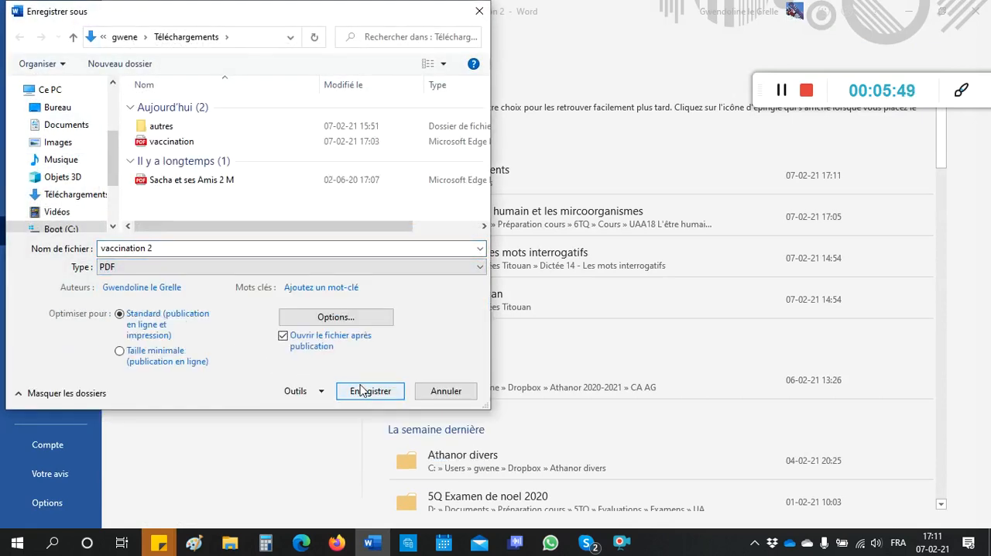
{"action": "left_click", "coordinate": [360, 387]}
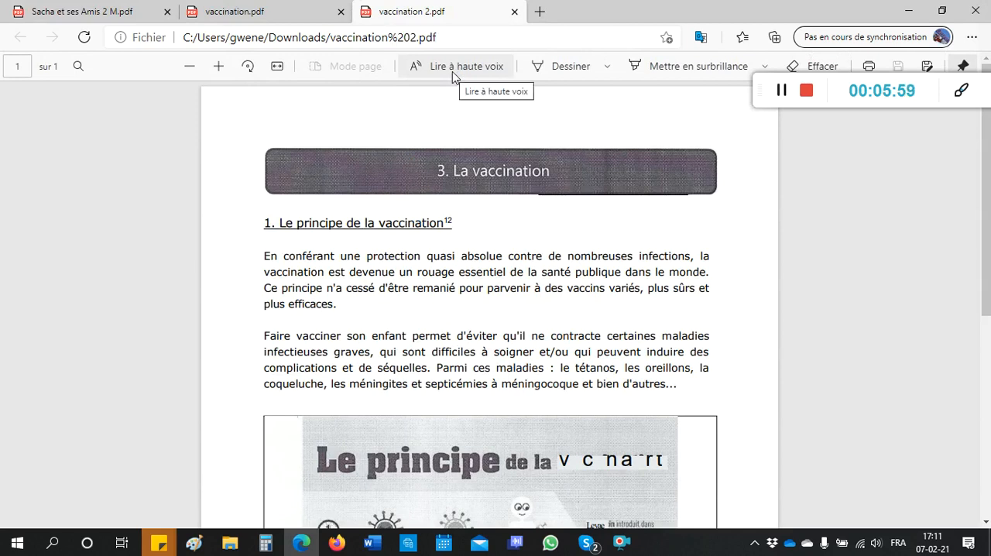
Step: Have the vaccination 2 PDF read aloud in Edge and pause the reading within the first paragraph
{"action": "left_click", "coordinate": [453, 70]}
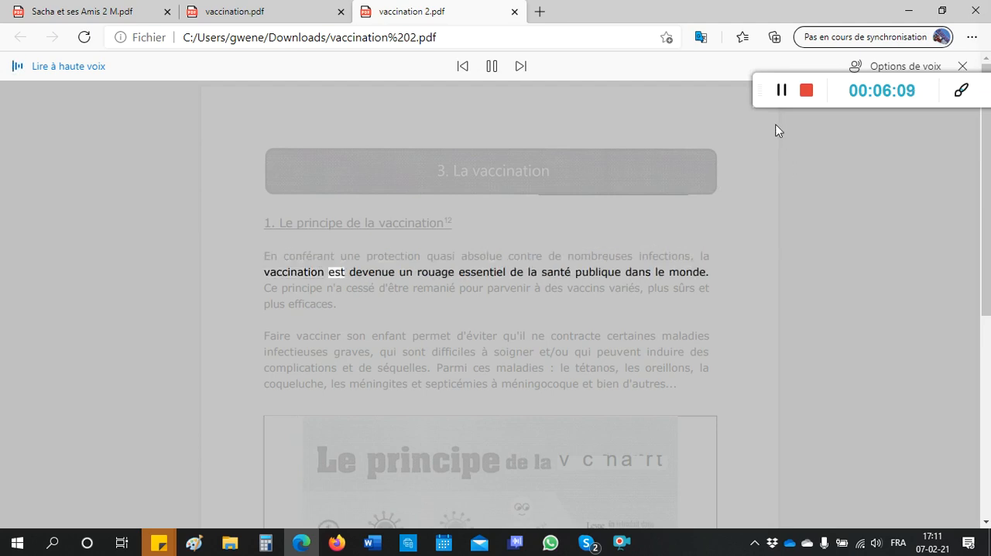
{"action": "left_click", "coordinate": [491, 66]}
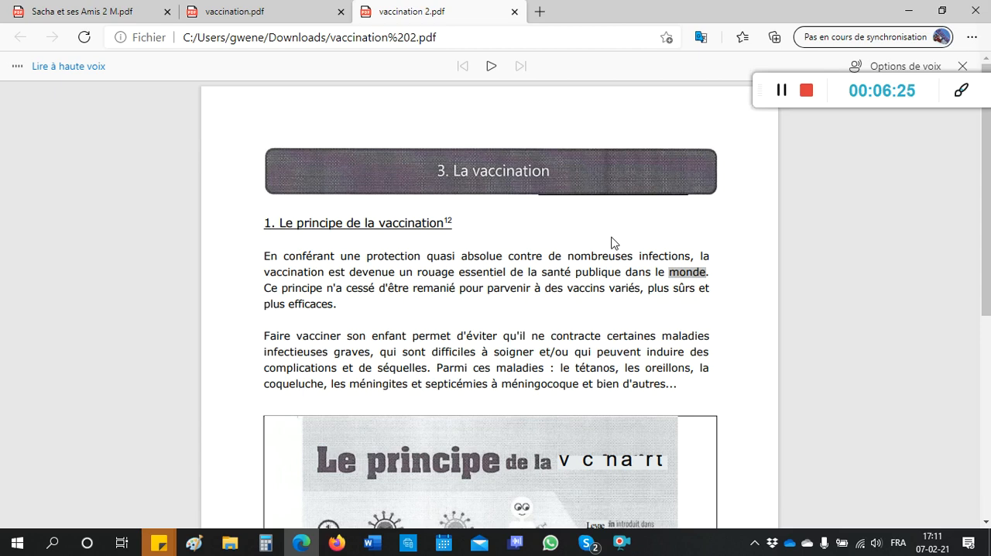
Step: Review page 1 of the scan in HP Smart, the OCR conversion page in Firefox and the files in Téléchargements
{"action": "left_click", "coordinate": [408, 542]}
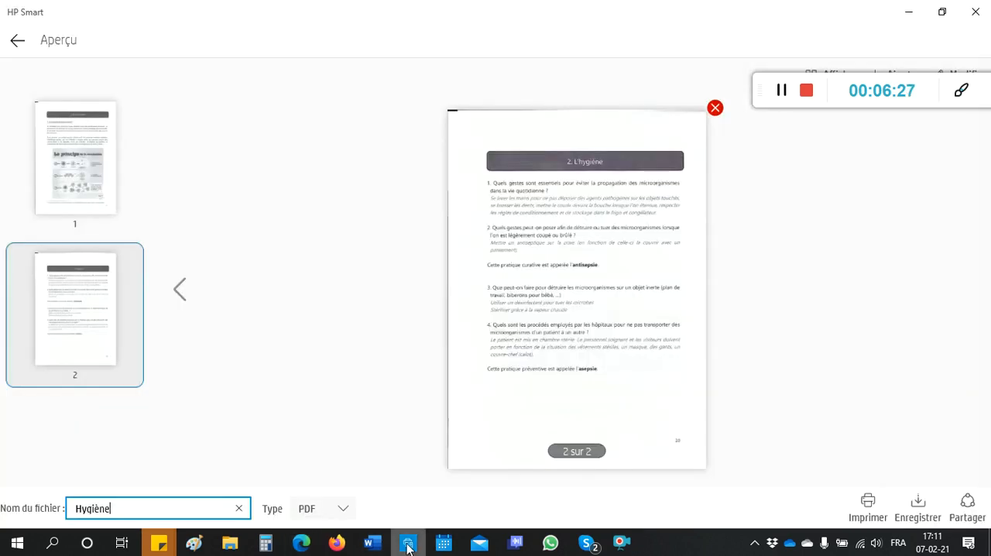
{"action": "left_click", "coordinate": [102, 177]}
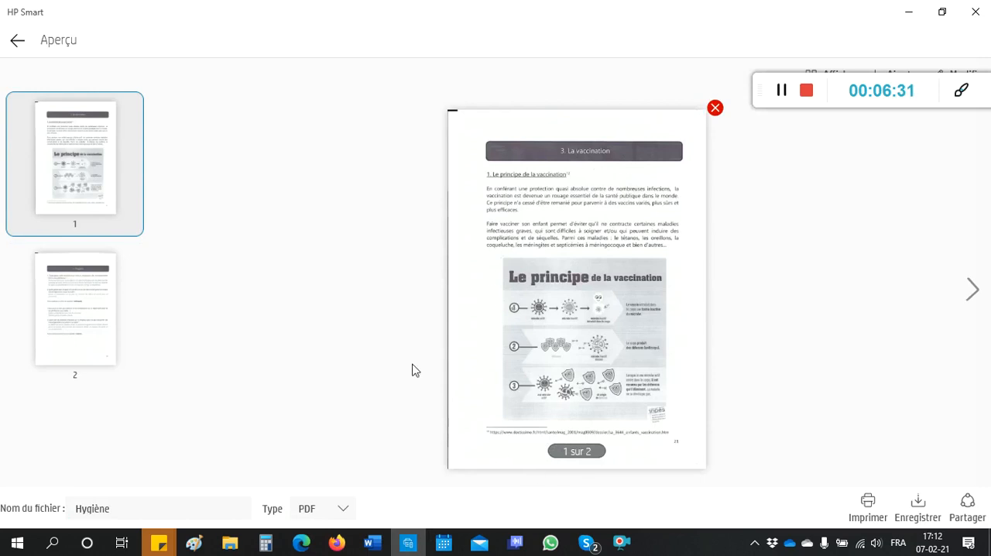
{"action": "mouse_move", "coordinate": [226, 547]}
{"action": "left_click", "coordinate": [305, 499]}
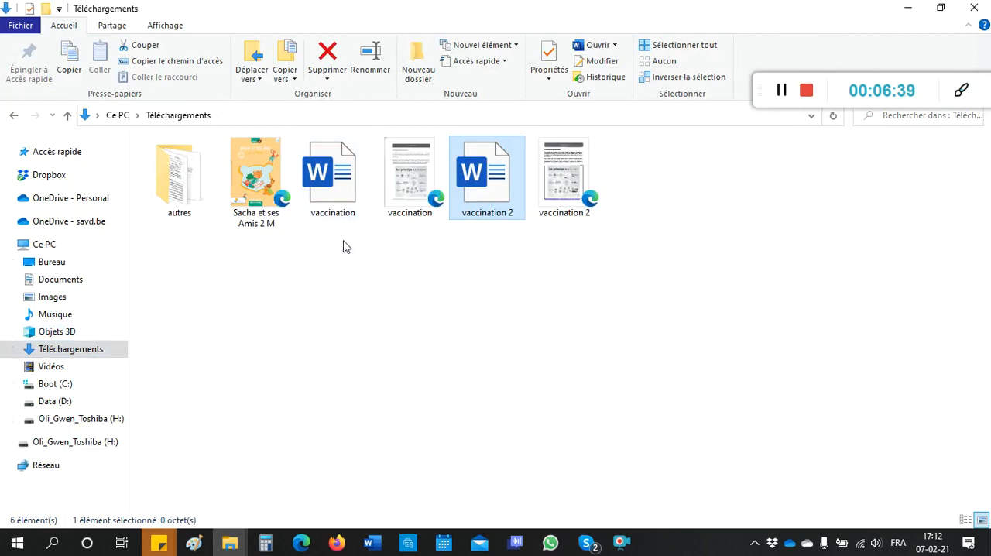
{"action": "left_click", "coordinate": [337, 545]}
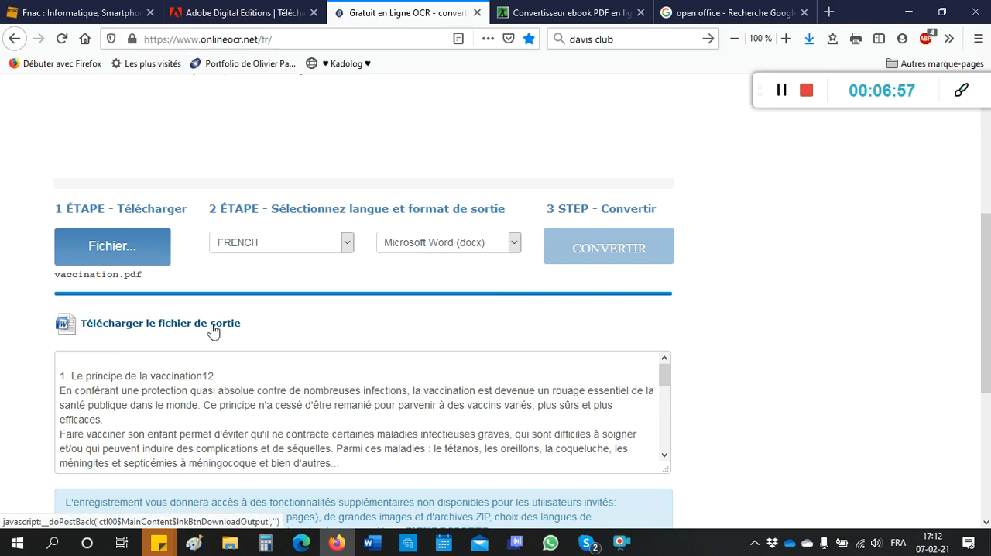
{"action": "mouse_move", "coordinate": [229, 542]}
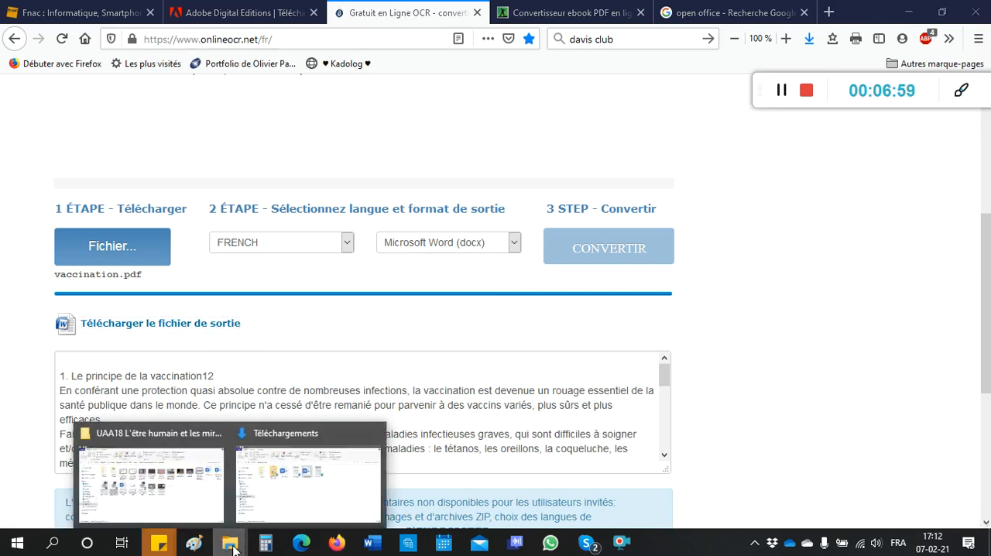
{"action": "left_click", "coordinate": [284, 508]}
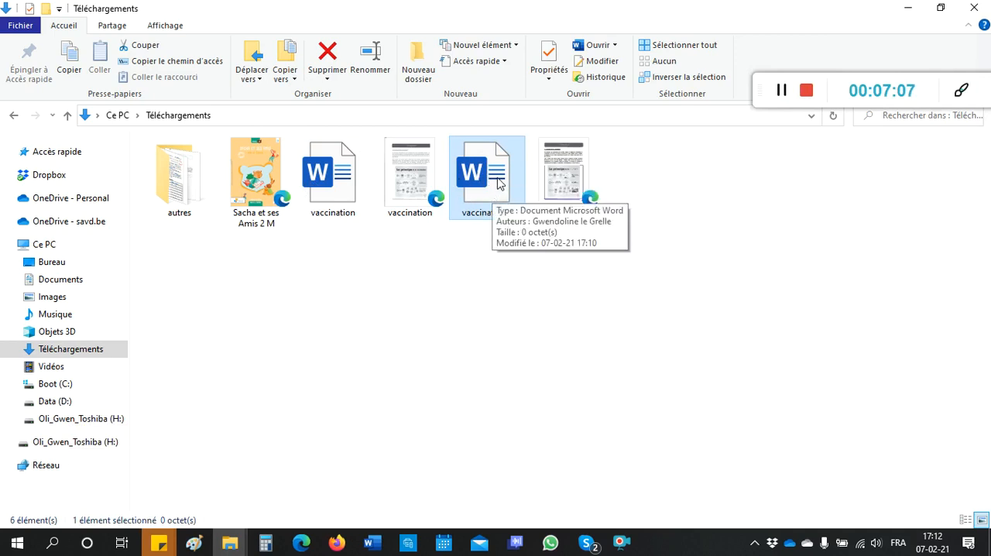
{"action": "left_click", "coordinate": [371, 548]}
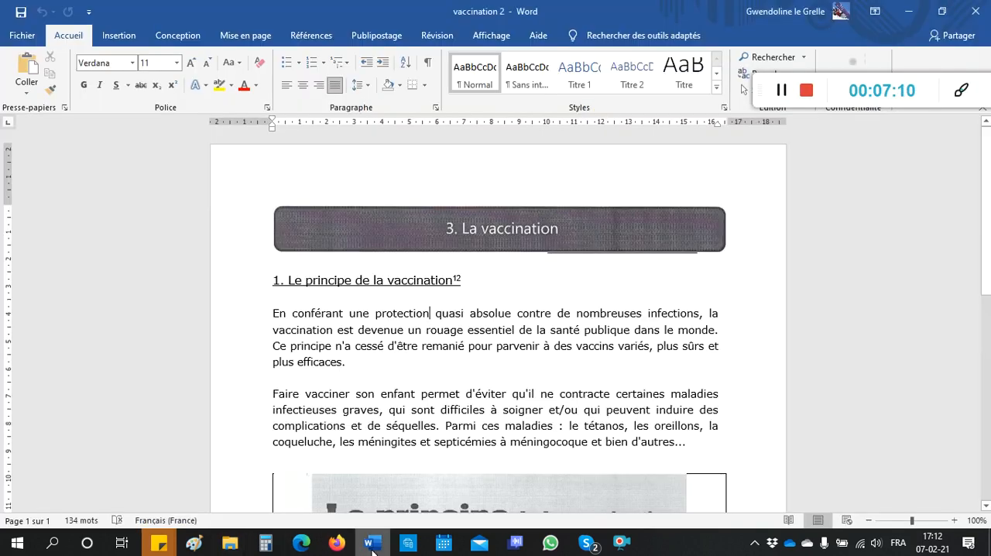
{"action": "left_click", "coordinate": [22, 34]}
{"action": "left_click", "coordinate": [60, 233]}
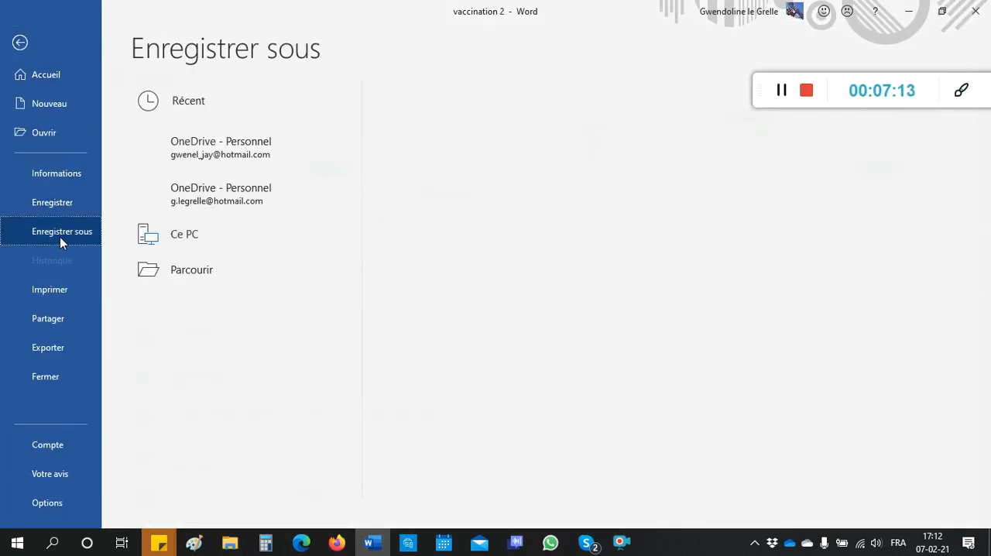
{"action": "left_click", "coordinate": [191, 317]}
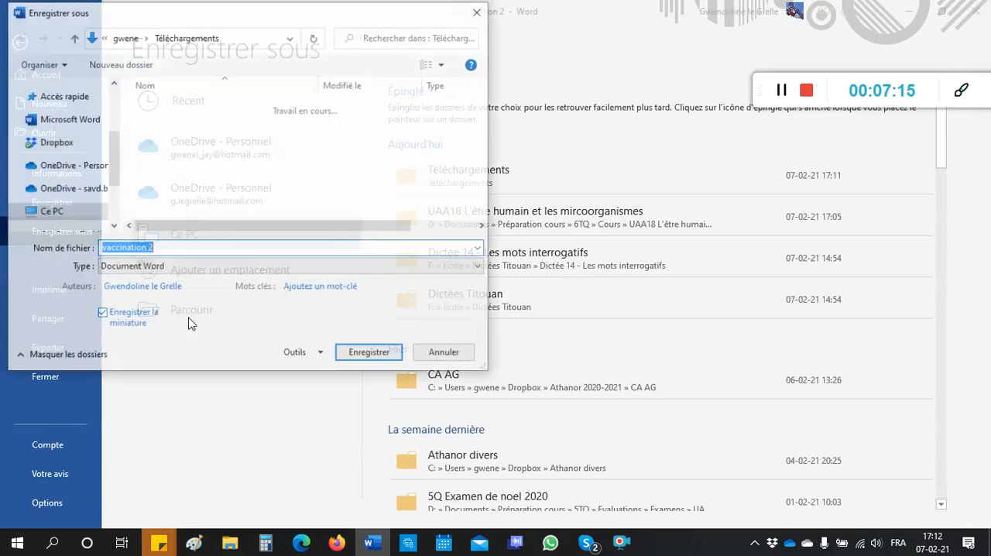
{"action": "left_click", "coordinate": [252, 268]}
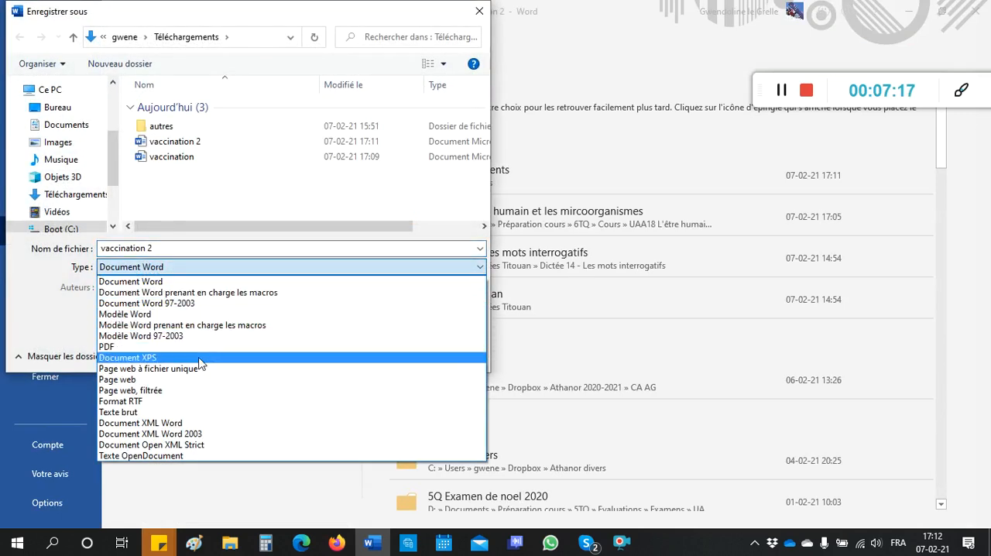
{"action": "left_click", "coordinate": [199, 348]}
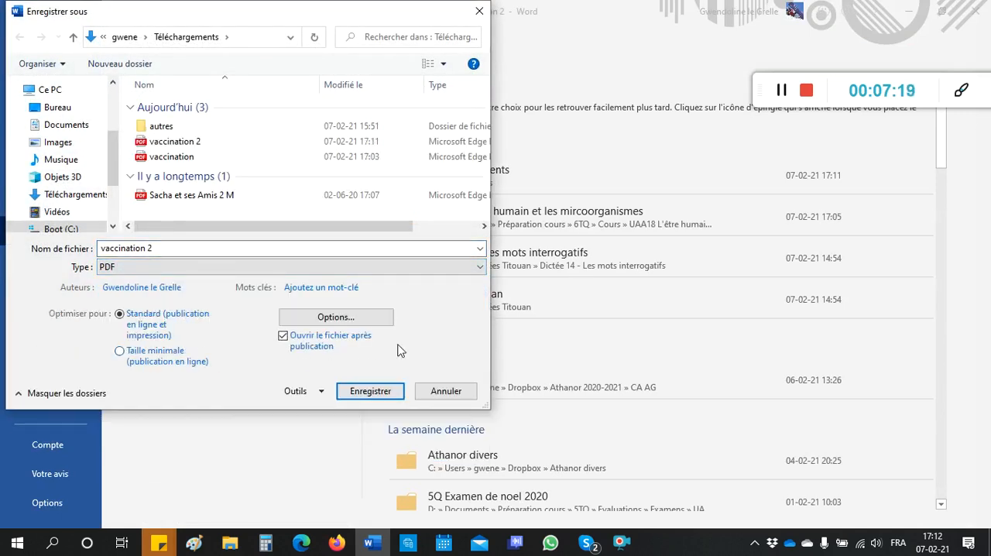
{"action": "left_click", "coordinate": [446, 390]}
Step: Review the Téléchargements files, the Online OCR site in Firefox and the diagram in the vaccination 2 PDF in Edge
{"action": "mouse_move", "coordinate": [226, 546]}
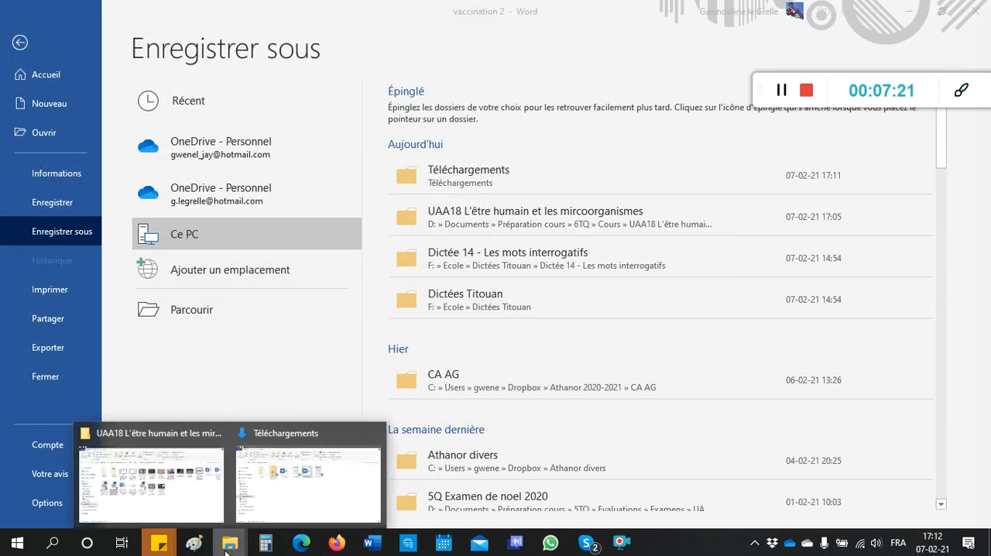
{"action": "left_click", "coordinate": [287, 504]}
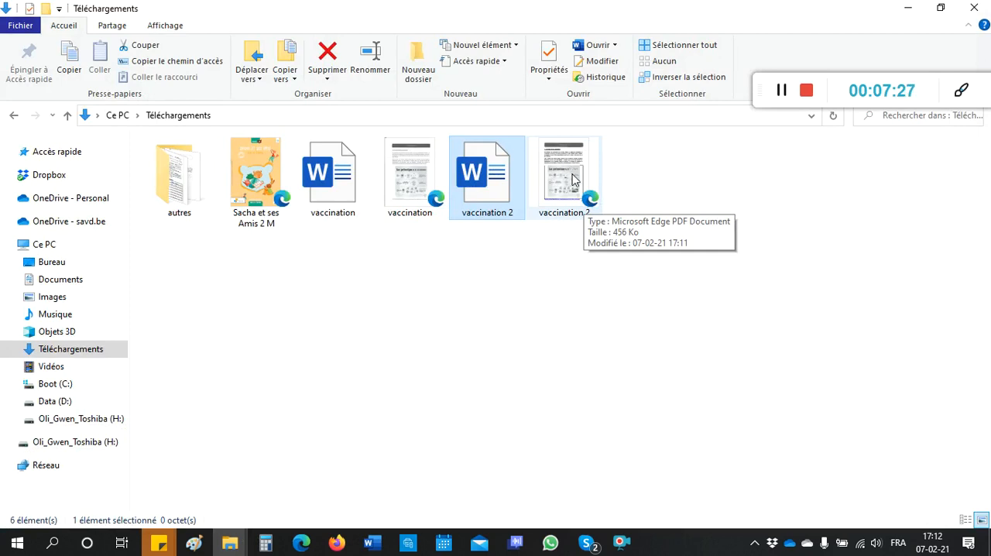
{"action": "left_click", "coordinate": [337, 543]}
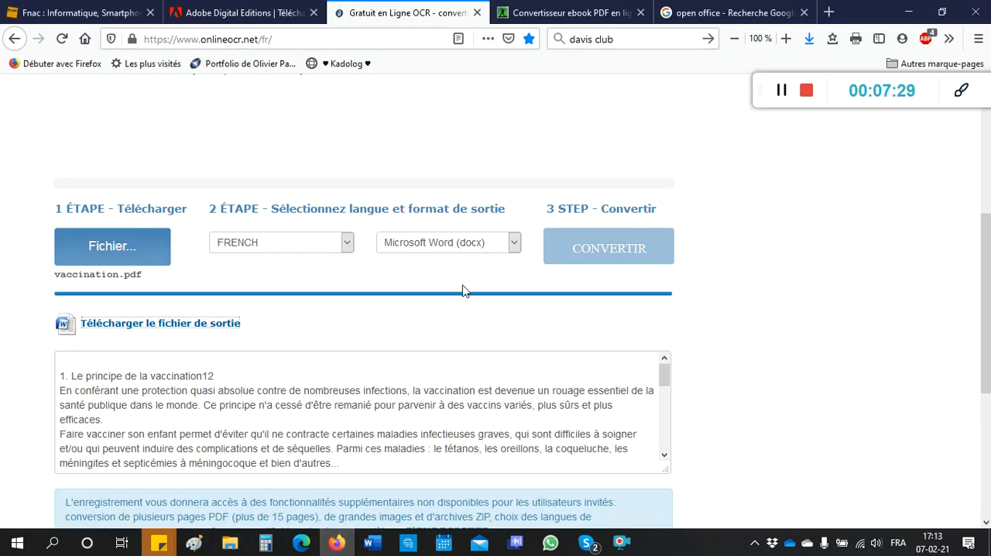
{"action": "scroll", "coordinate": [463, 290], "scroll_direction": "up", "scroll_amount": 4}
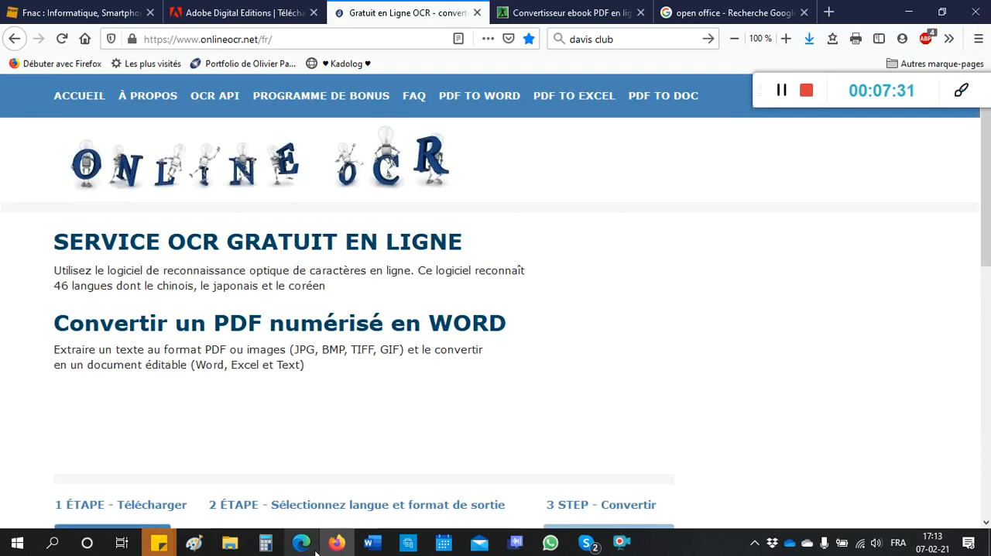
{"action": "left_click", "coordinate": [301, 542]}
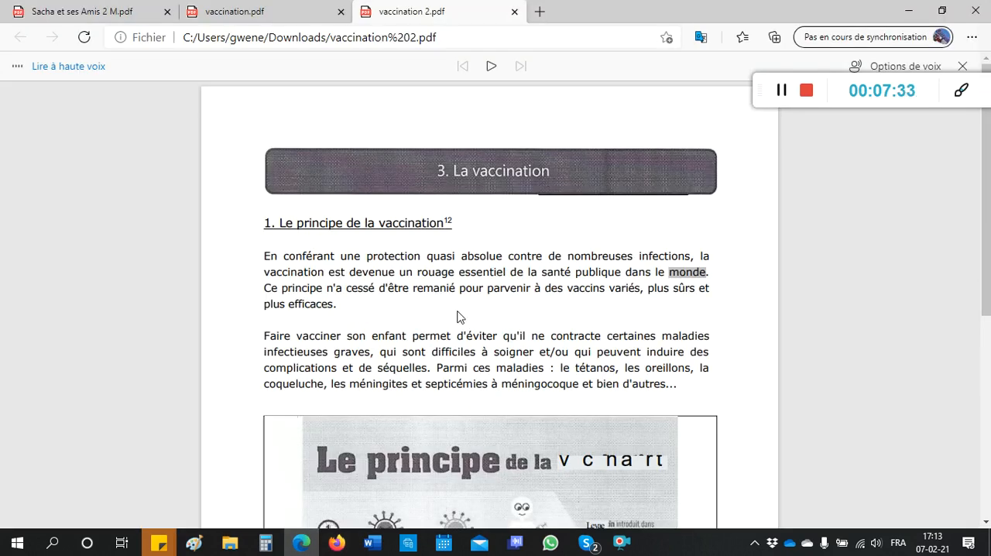
{"action": "scroll", "coordinate": [465, 306], "scroll_direction": "down", "scroll_amount": 3}
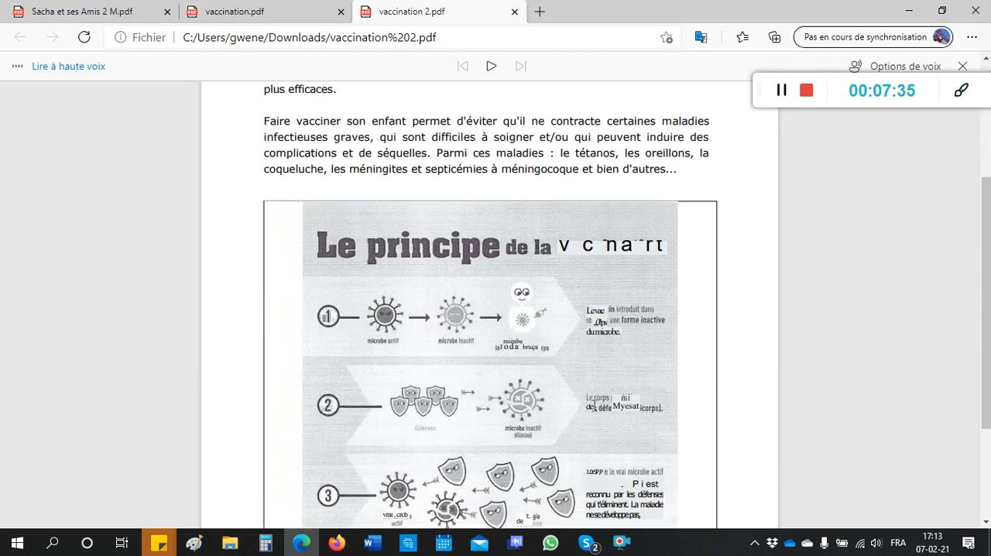
{"action": "left_click", "coordinate": [781, 94]}
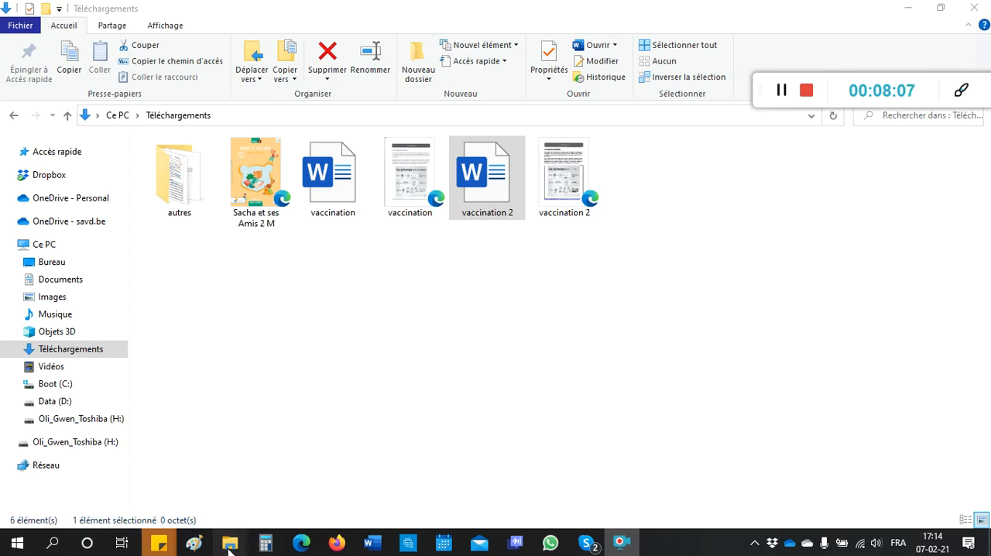
Step: Open the Corrigés Word version of UAA18 L'être humain et les microorganismes from its course folder and look through its first pages
{"action": "mouse_move", "coordinate": [229, 548]}
{"action": "left_click", "coordinate": [181, 494]}
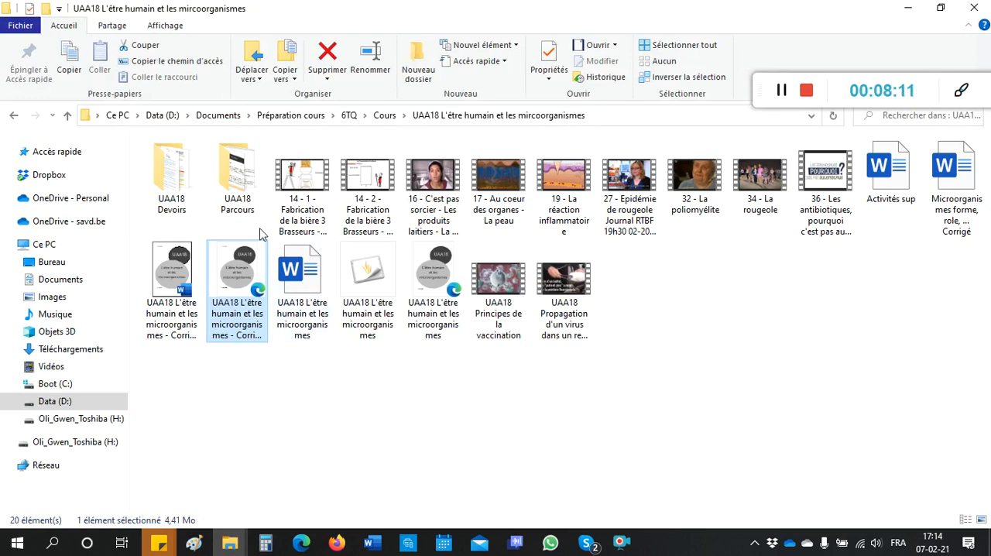
{"action": "left_click", "coordinate": [176, 284]}
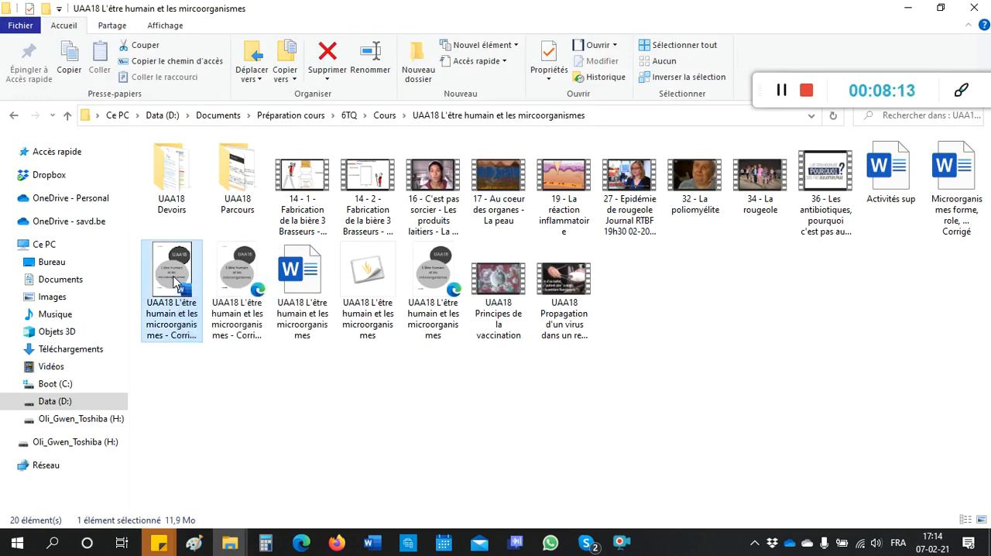
{"action": "double_click", "coordinate": [176, 284]}
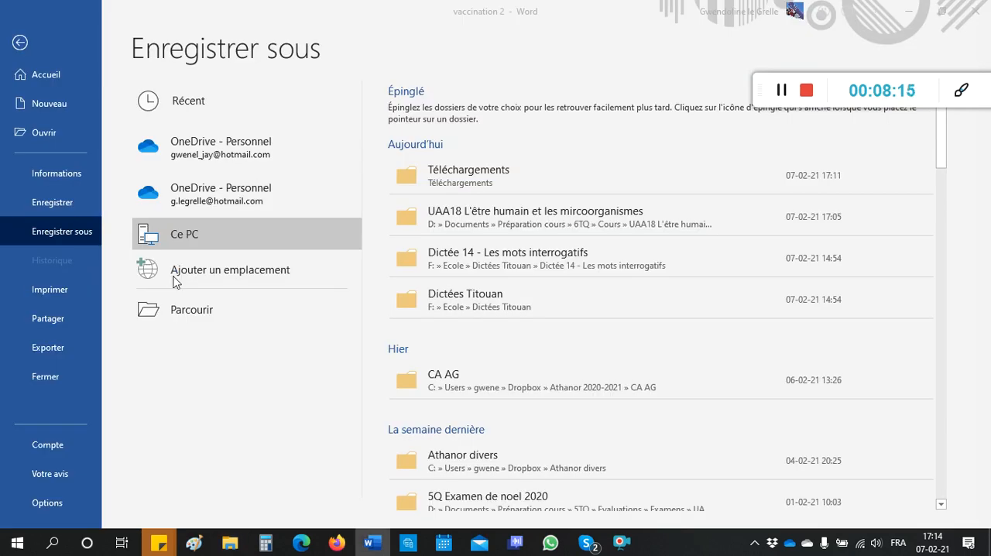
{"action": "scroll", "coordinate": [565, 181], "scroll_direction": "down", "scroll_amount": 18}
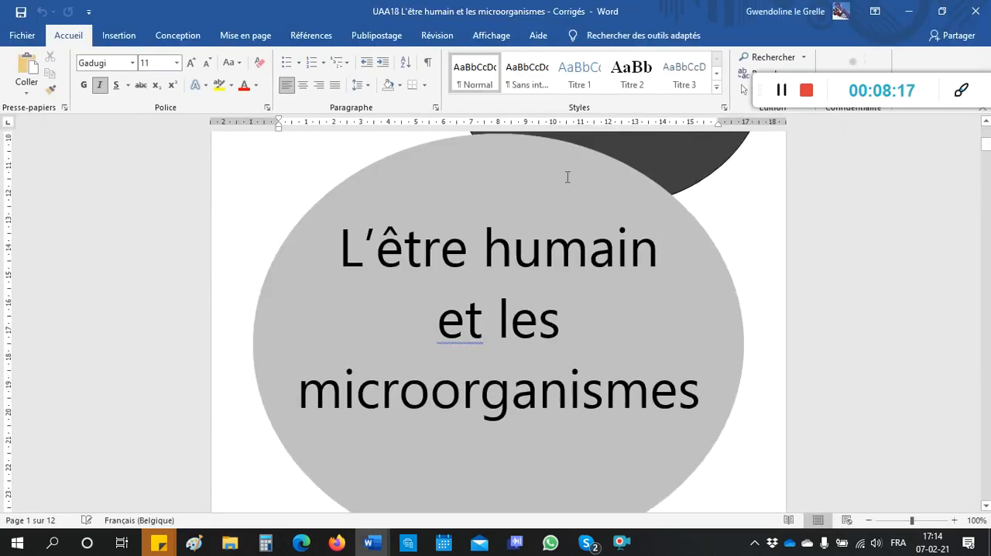
{"action": "scroll", "coordinate": [564, 183], "scroll_direction": "down", "scroll_amount": 15}
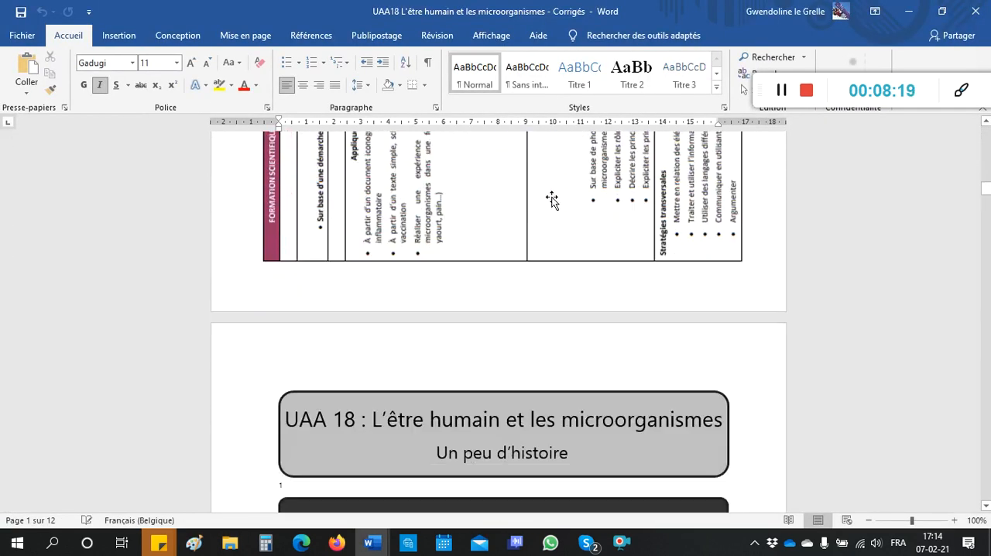
{"action": "scroll", "coordinate": [545, 205], "scroll_direction": "up", "scroll_amount": 5}
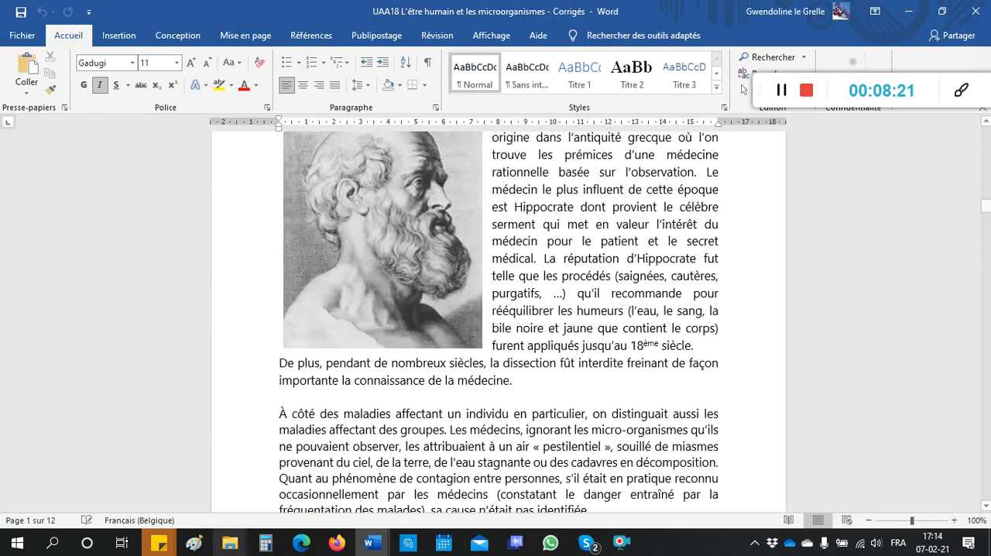
Step: Open the Corrigés PDF of UAA18 L'être humain et les microorganismes in Edge and start reading page 3 aloud
{"action": "mouse_move", "coordinate": [233, 547]}
{"action": "left_click", "coordinate": [200, 514]}
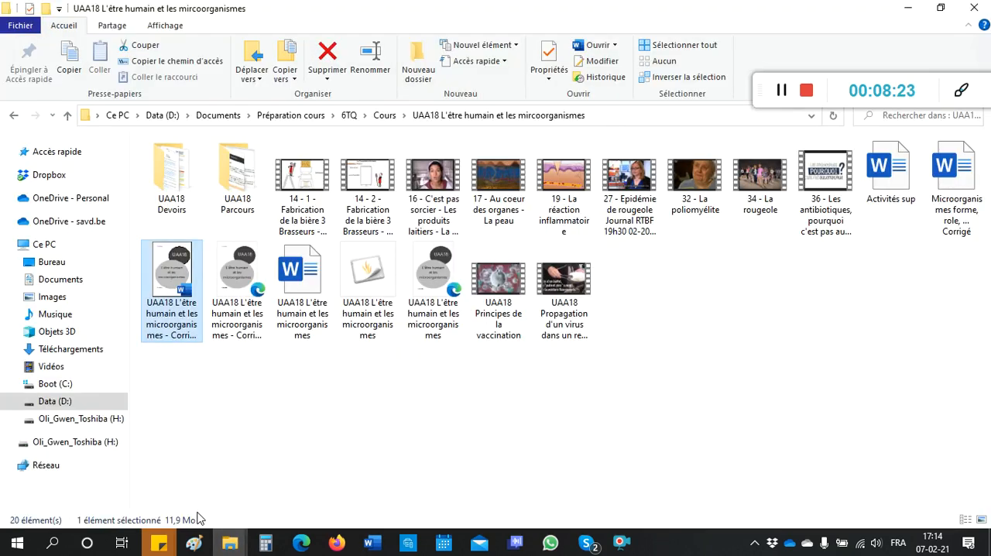
{"action": "double_click", "coordinate": [247, 268]}
{"action": "scroll", "coordinate": [467, 251], "scroll_direction": "down", "scroll_amount": 10}
{"action": "scroll", "coordinate": [465, 261], "scroll_direction": "down", "scroll_amount": 10}
{"action": "scroll", "coordinate": [408, 106], "scroll_direction": "up", "scroll_amount": 2}
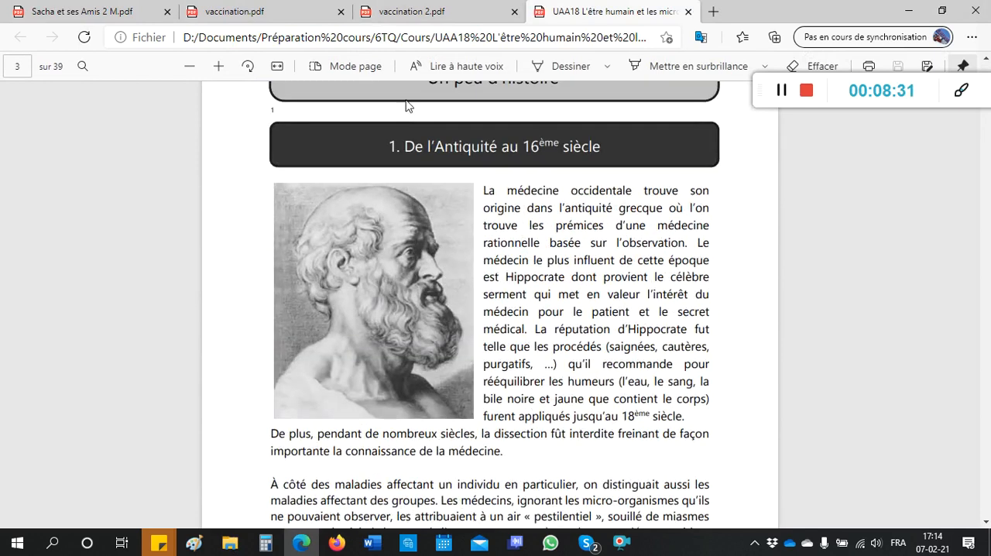
{"action": "scroll", "coordinate": [429, 113], "scroll_direction": "up", "scroll_amount": 2}
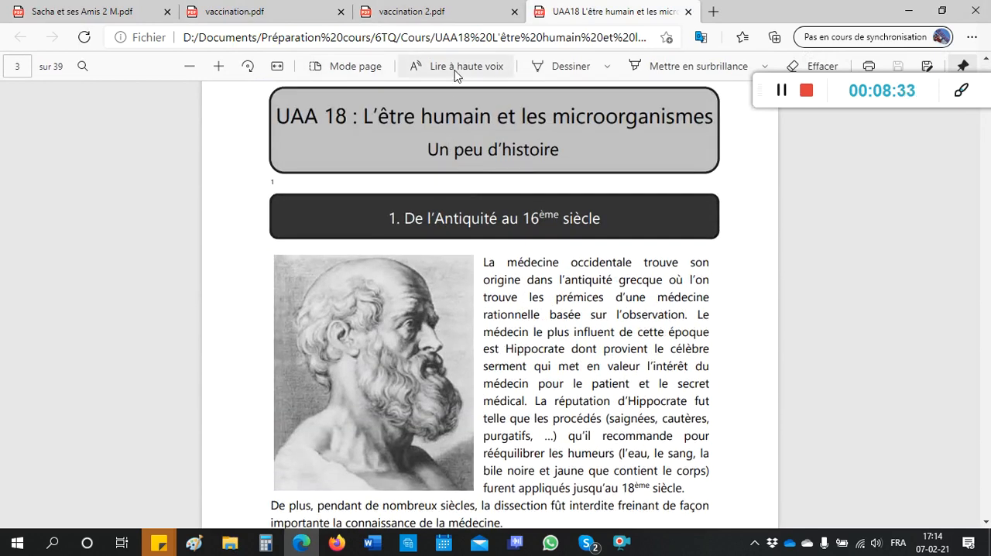
{"action": "left_click", "coordinate": [457, 68]}
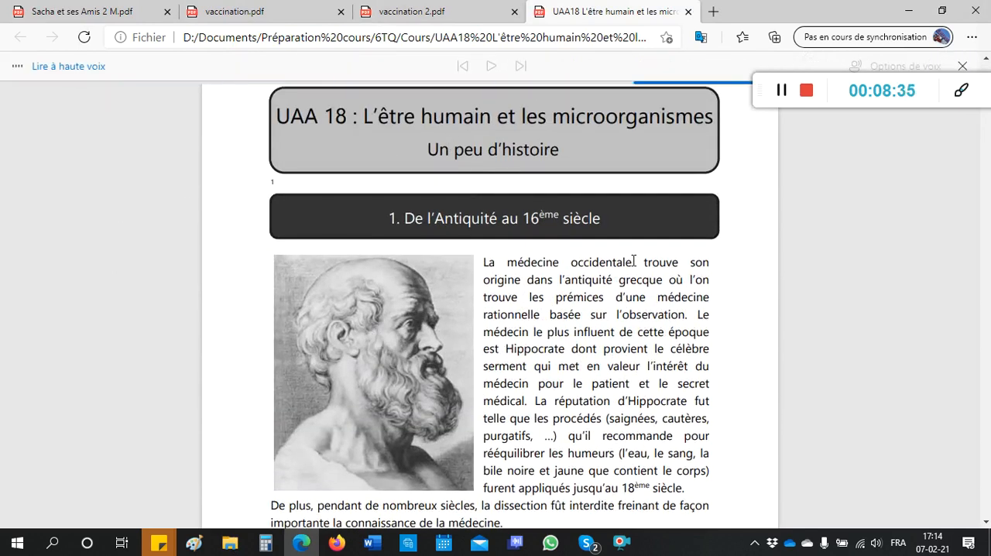